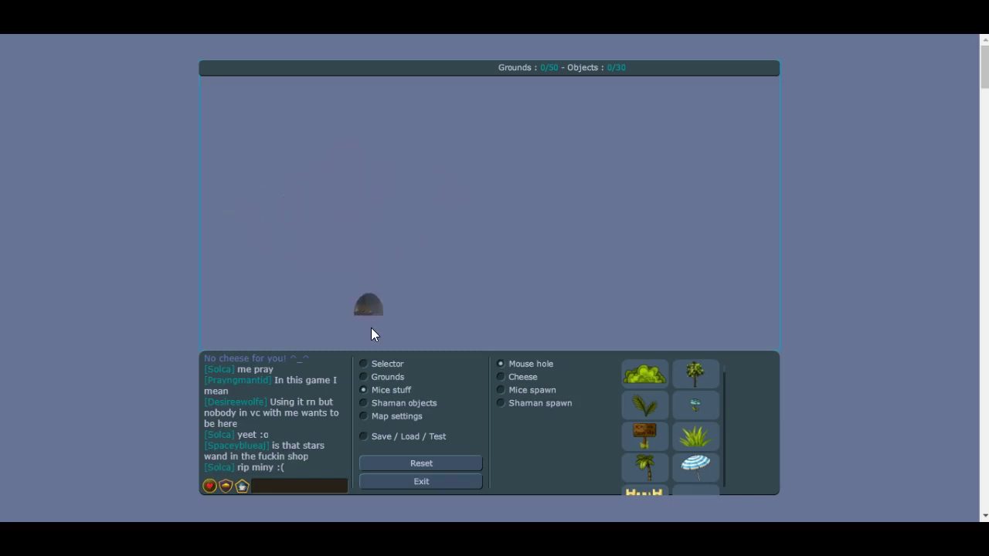
Step: Place a balloon with a red motor (right) near the map centre as the wheel hub
{"action": "left_click", "coordinate": [378, 377]}
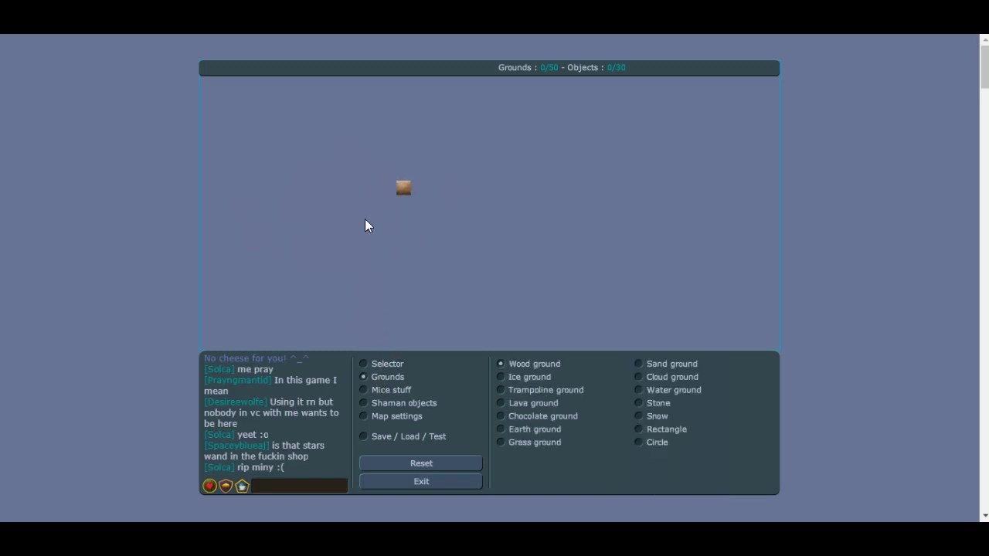
{"action": "left_click", "coordinate": [417, 402]}
{"action": "left_click", "coordinate": [515, 378]}
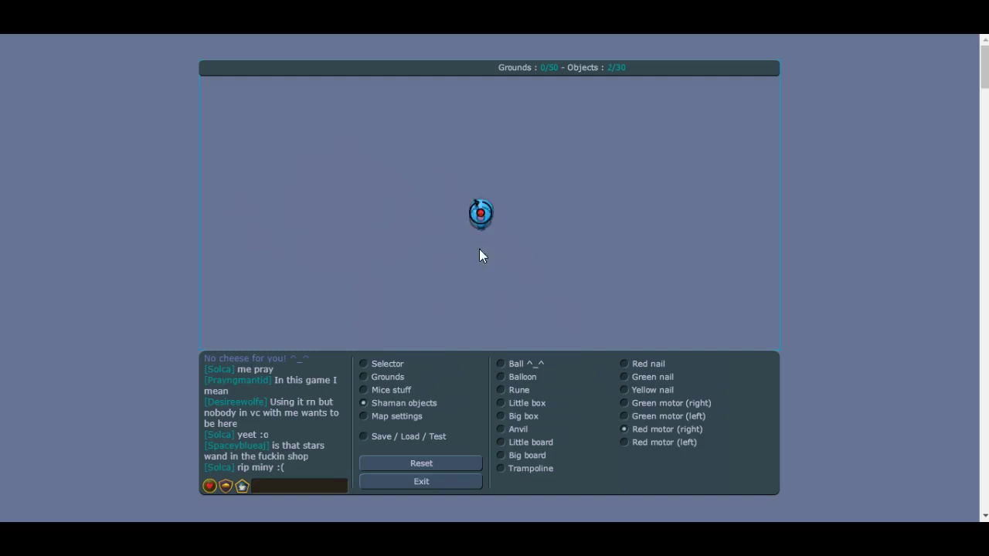
{"action": "left_click", "coordinate": [401, 381]}
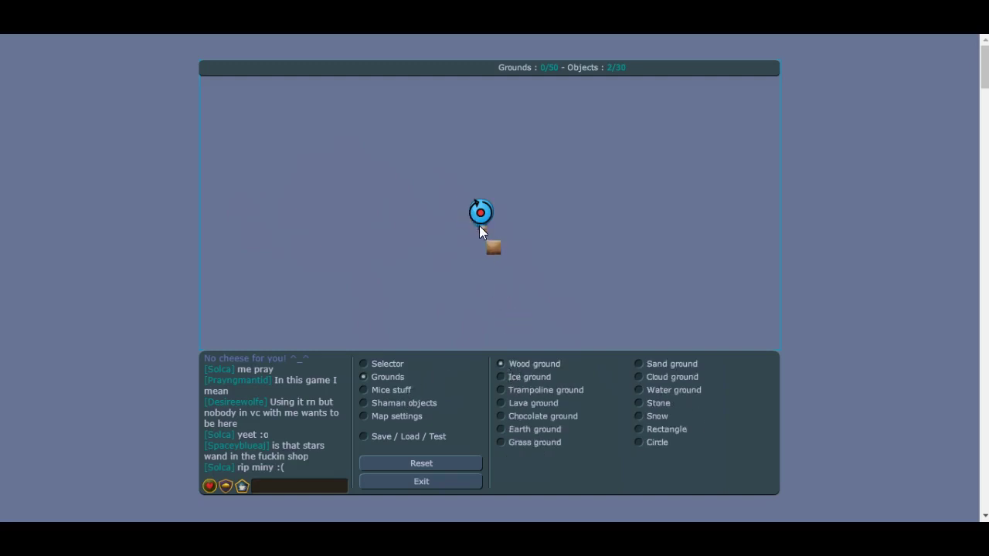
Step: Stretch a wood plank down from the balloon hub and delete the unwanted wood piece
{"action": "left_click_drag", "start_coordinate": [480, 251], "coordinate": [480, 291]}
{"action": "left_click", "coordinate": [483, 259]}
{"action": "left_click", "coordinate": [379, 364]}
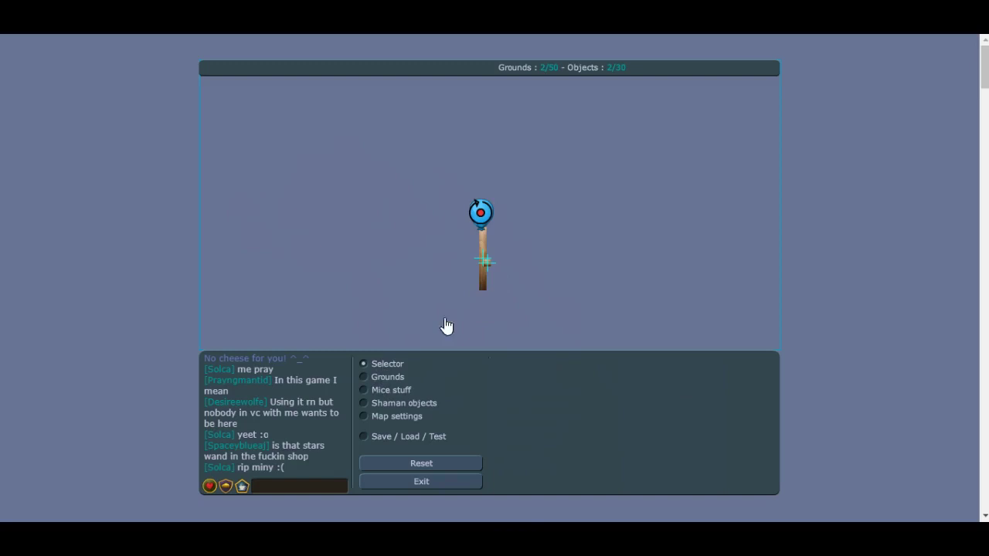
{"action": "left_click", "coordinate": [490, 270]}
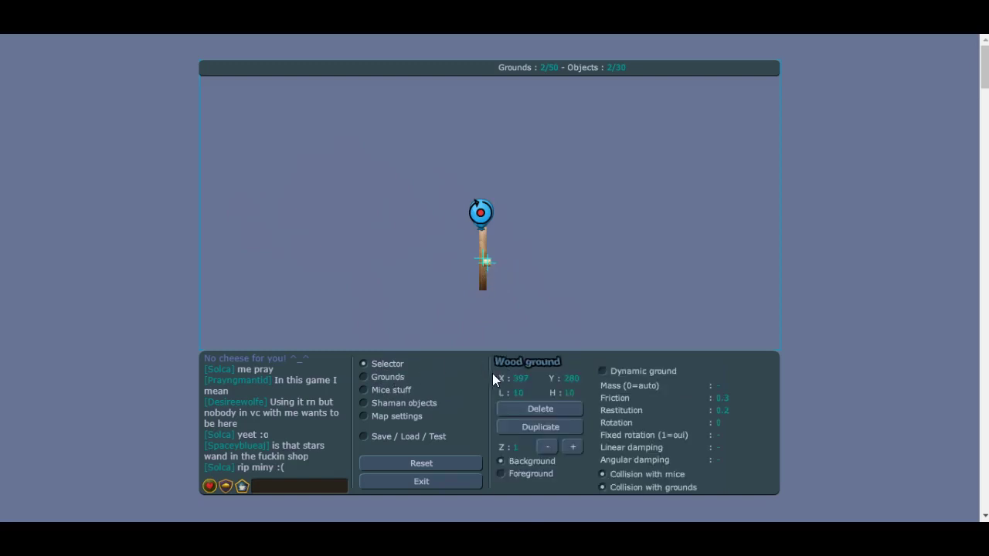
{"action": "left_click", "coordinate": [532, 409]}
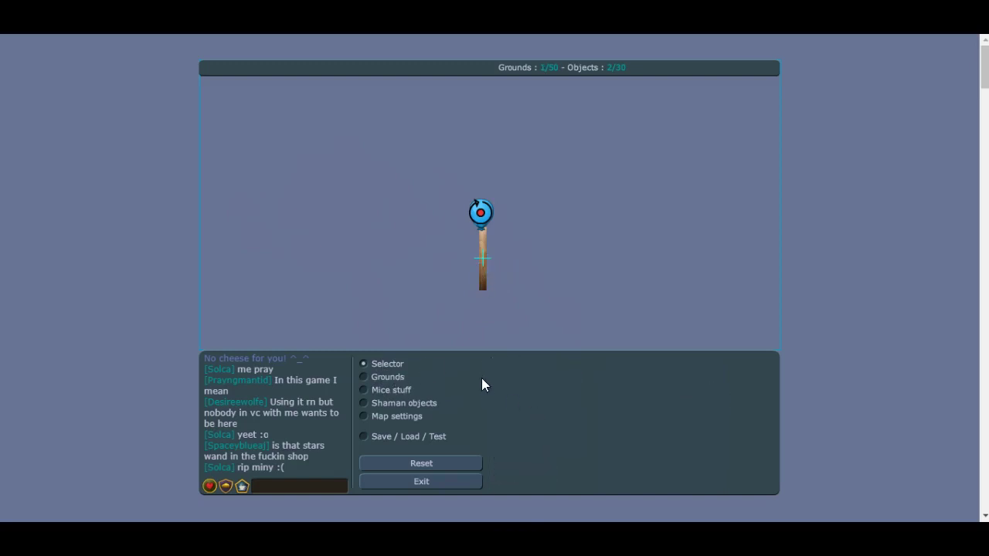
{"action": "left_click", "coordinate": [391, 378]}
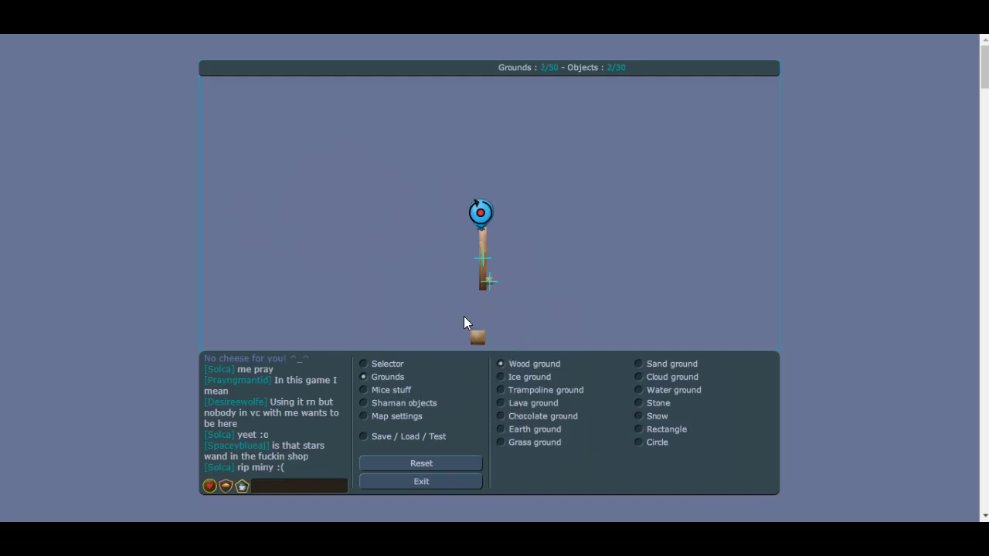
Step: Remove the stray wood block, align the 10×89 plank under the hub, and duplicate it above the hub
{"action": "left_click", "coordinate": [388, 364]}
{"action": "left_click", "coordinate": [488, 282]}
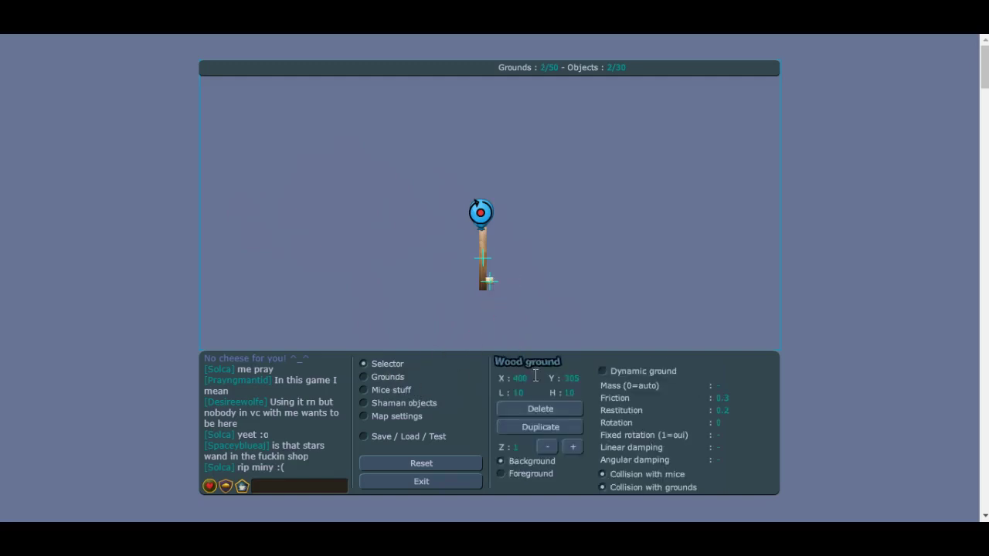
{"action": "left_click", "coordinate": [540, 409]}
{"action": "left_click", "coordinate": [485, 257]}
{"action": "left_click_drag", "start_coordinate": [486, 261], "coordinate": [484, 260]}
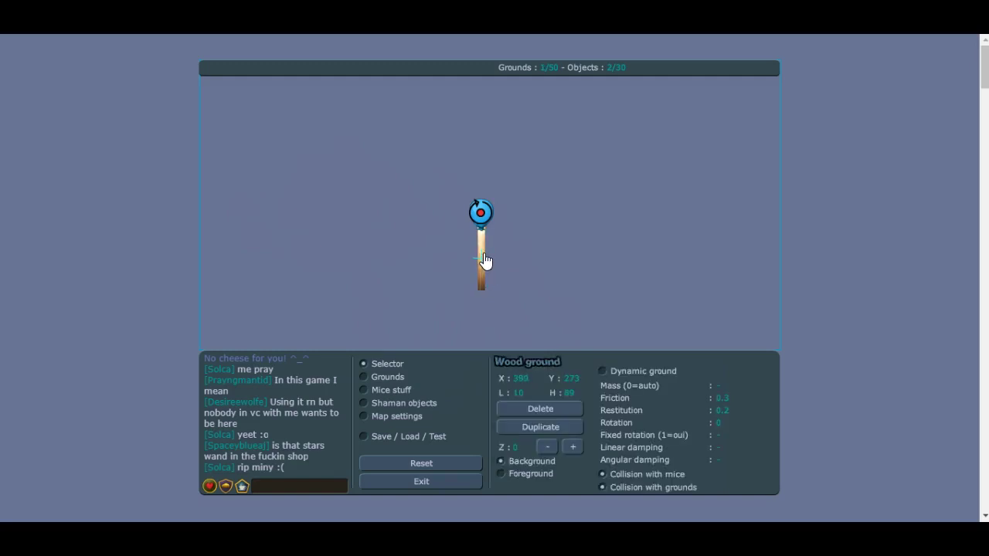
{"action": "left_click", "coordinate": [534, 428]}
{"action": "left_click_drag", "start_coordinate": [510, 268], "coordinate": [478, 177]}
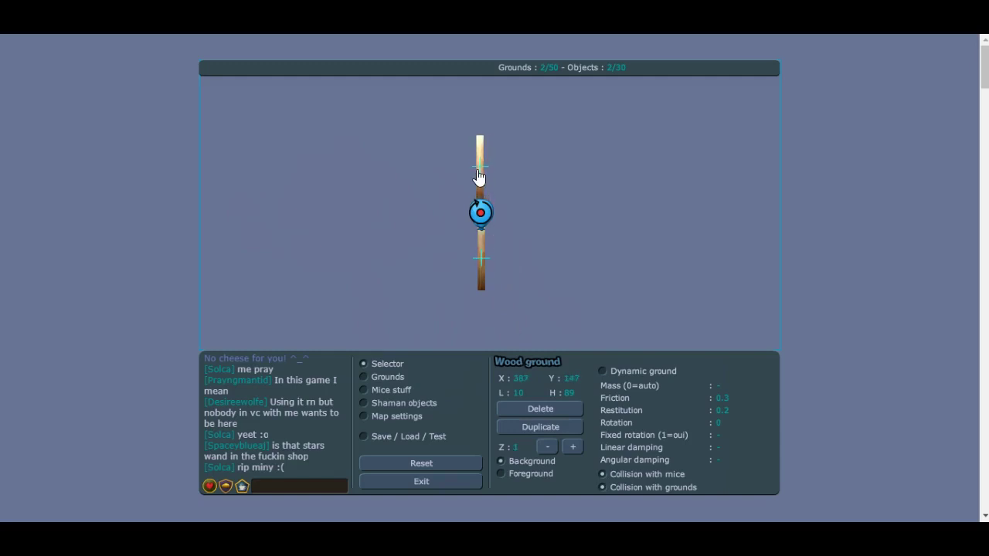
Step: Place a row of four mouse holes to the left of the hub
{"action": "left_click", "coordinate": [403, 390]}
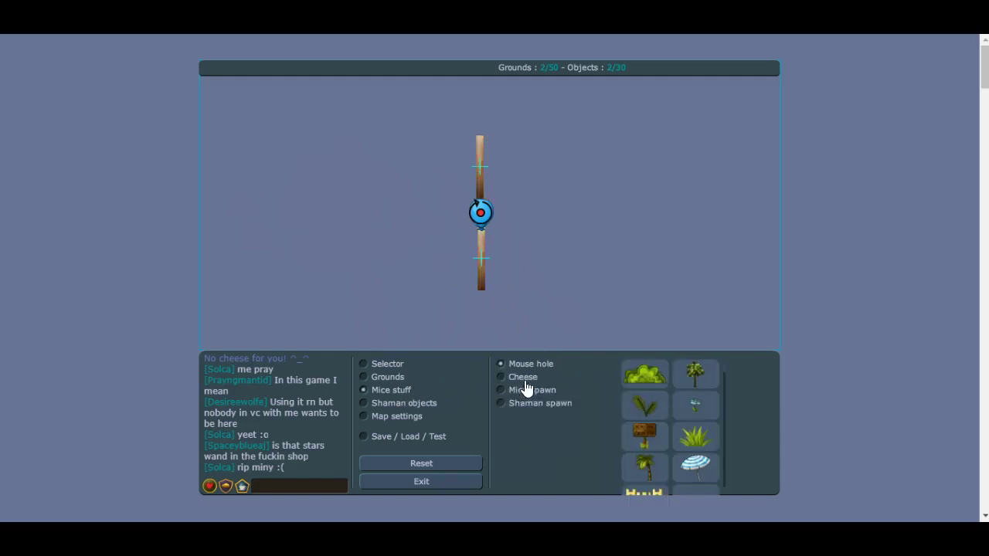
{"action": "left_click", "coordinate": [518, 365]}
{"action": "left_click", "coordinate": [400, 212]}
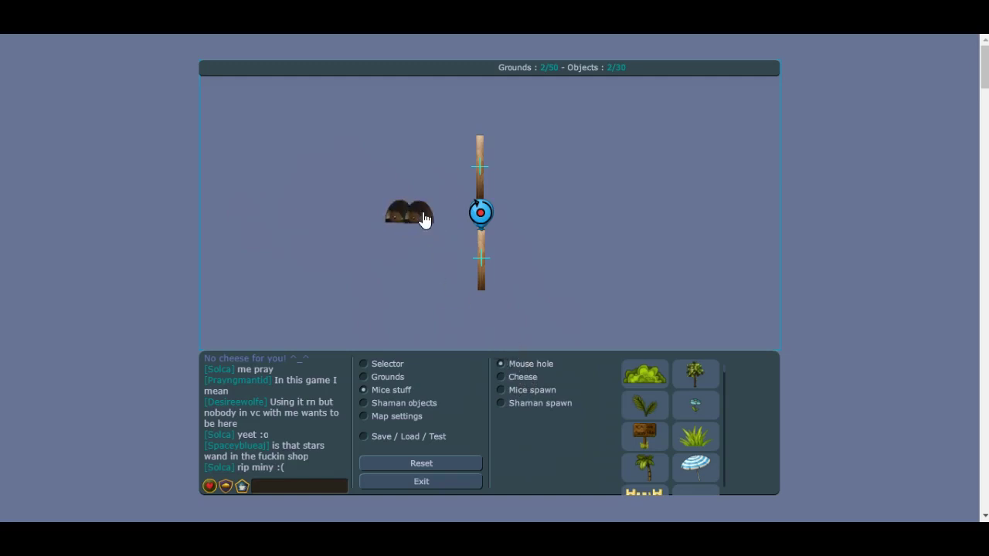
{"action": "left_click", "coordinate": [454, 215]}
{"action": "left_click", "coordinate": [390, 215]}
{"action": "left_click", "coordinate": [377, 218]}
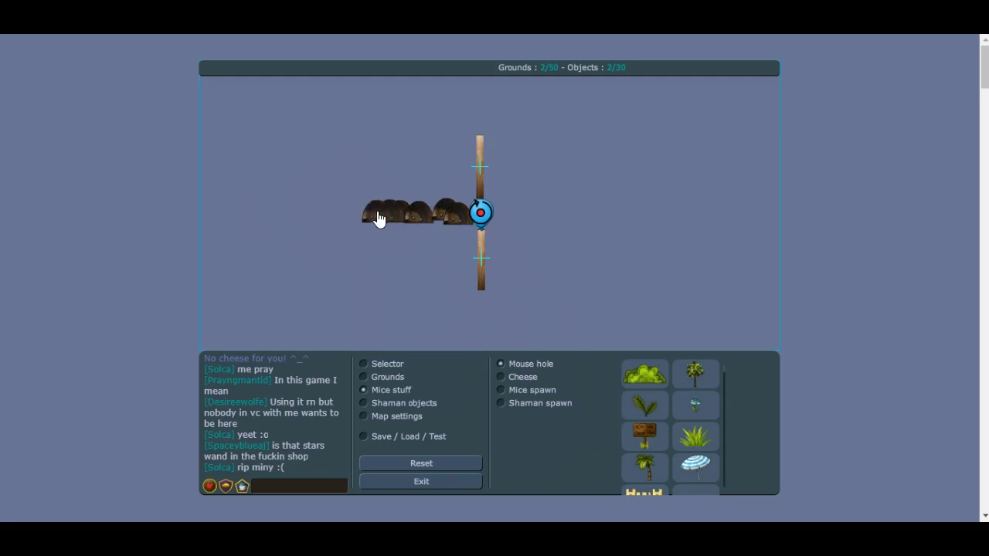
Step: Place a row of four cheeses to the right of the hub
{"action": "left_click", "coordinate": [503, 214]}
{"action": "left_click", "coordinate": [524, 216]}
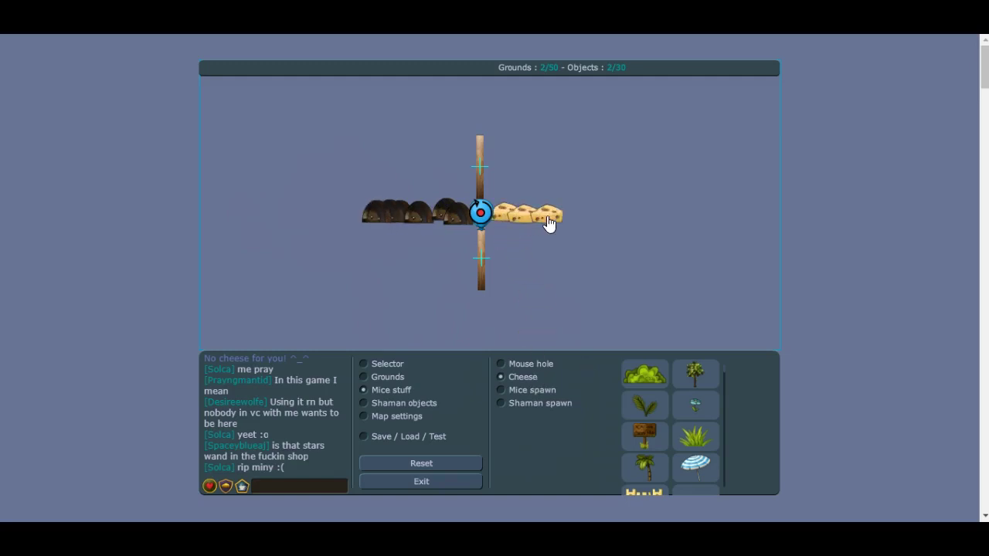
{"action": "left_click", "coordinate": [595, 220]}
{"action": "left_click", "coordinate": [603, 238]}
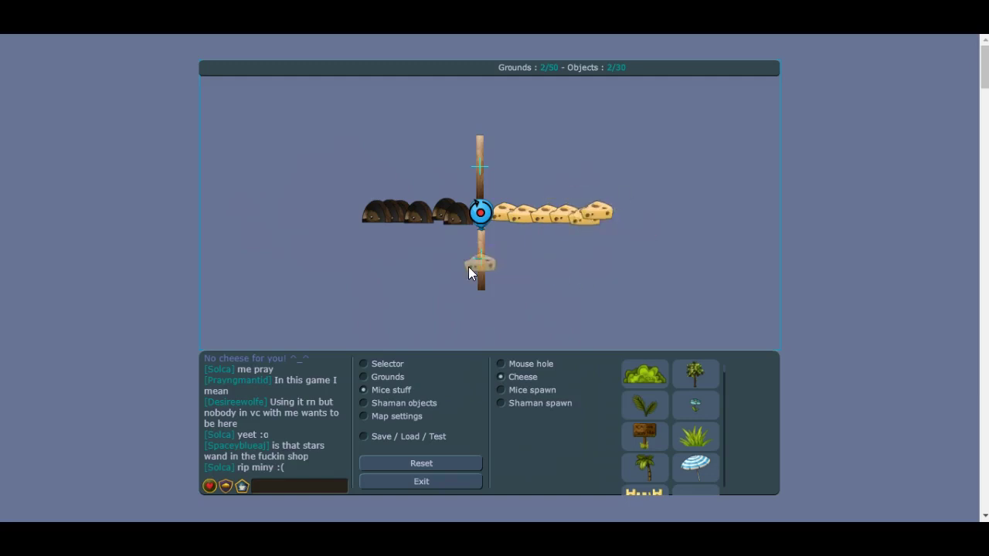
Step: Draw a chocolate ground crossbar and a side piece at the lower plank's end
{"action": "left_click", "coordinate": [410, 409]}
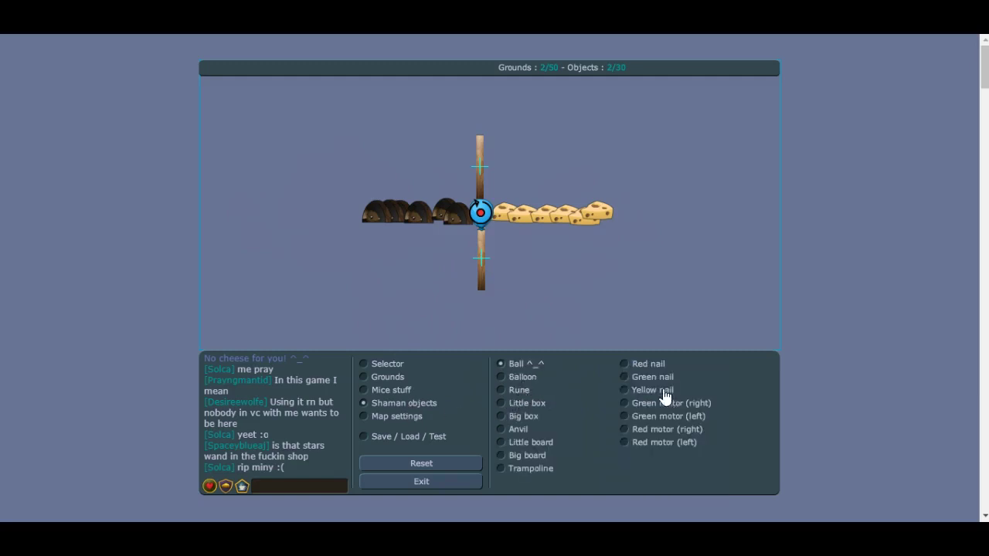
{"action": "left_click", "coordinate": [389, 377]}
{"action": "left_click", "coordinate": [532, 417]}
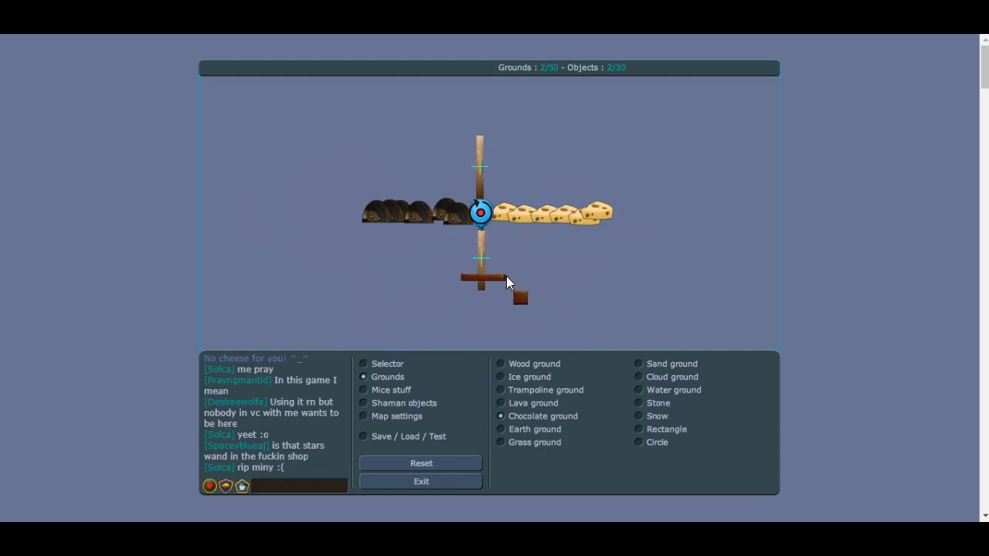
{"action": "left_click", "coordinate": [461, 278]}
{"action": "left_click", "coordinate": [467, 294]}
Step: Delete the extra chocolate block and select the cart's 10×46 left side wall
{"action": "left_click", "coordinate": [390, 364]}
{"action": "left_click", "coordinate": [471, 300]}
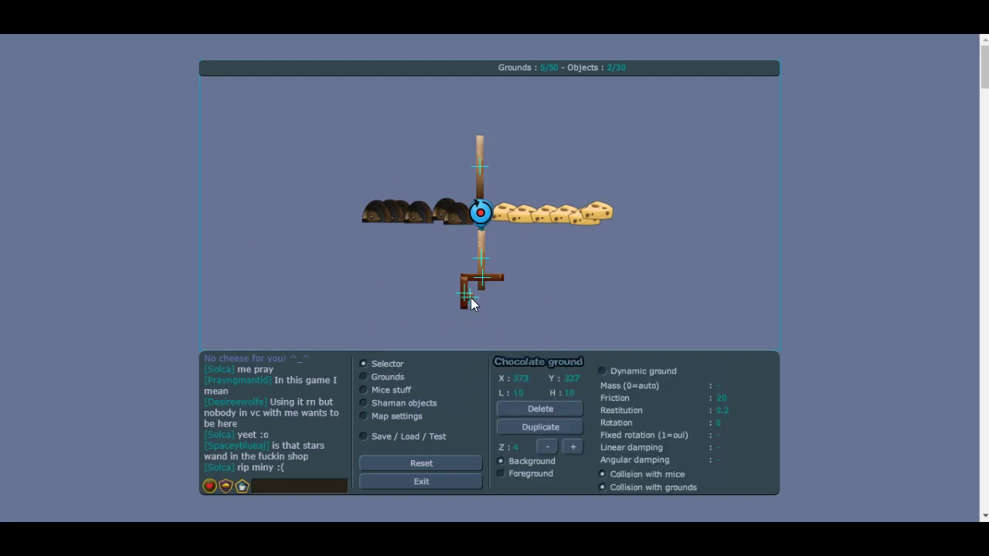
{"action": "left_click", "coordinate": [532, 412]}
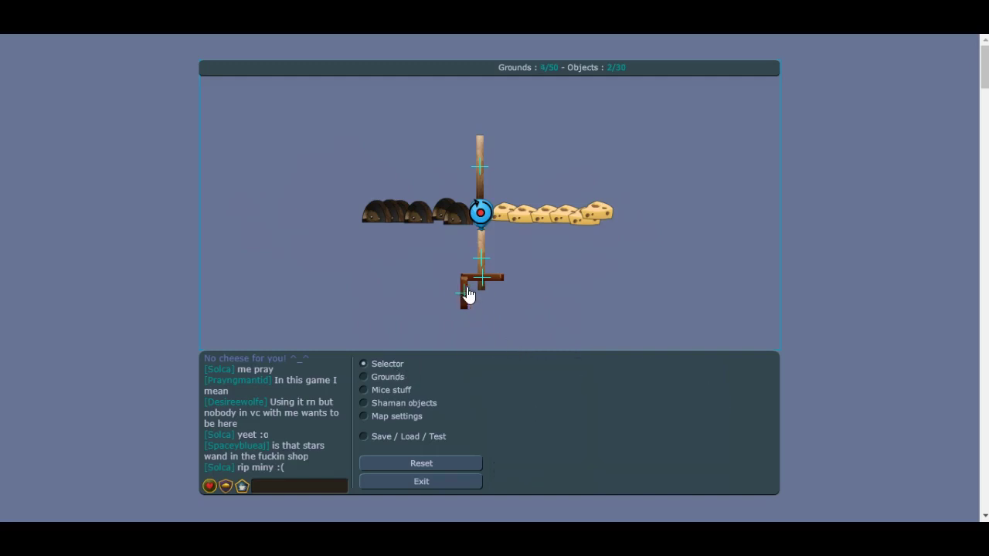
{"action": "left_click", "coordinate": [468, 294]}
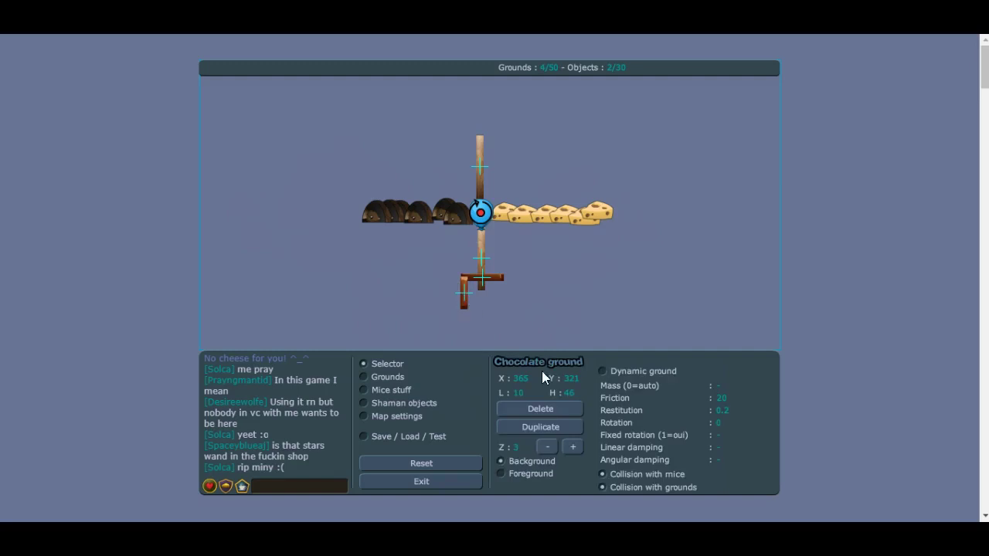
Step: Duplicate the left wall and top bar to add the lower box's right wall and bottom bar
{"action": "left_click", "coordinate": [544, 427]}
{"action": "left_click_drag", "start_coordinate": [503, 303], "coordinate": [502, 301]}
{"action": "left_click", "coordinate": [493, 281]}
{"action": "left_click", "coordinate": [532, 426]}
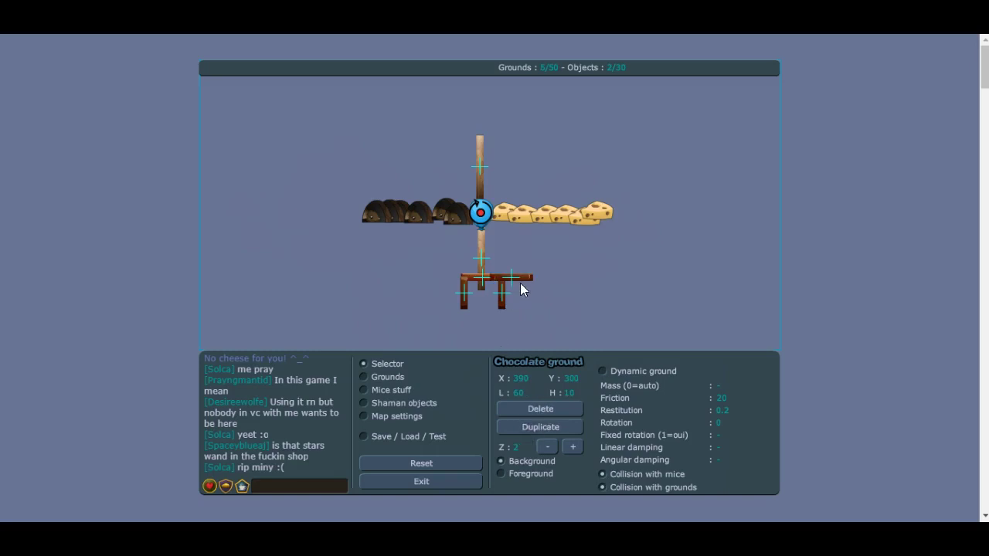
{"action": "left_click_drag", "start_coordinate": [520, 282], "coordinate": [497, 316]}
Step: Copy the chocolate bar twice to form the upper box's bottom and top bars at the upper plank
{"action": "left_click", "coordinate": [540, 427]}
{"action": "mouse_move", "coordinate": [518, 276]}
{"action": "left_mouse_down"}
{"action": "mouse_move", "coordinate": [496, 144]}
{"action": "mouse_move", "coordinate": [498, 160]}
{"action": "left_mouse_up"}
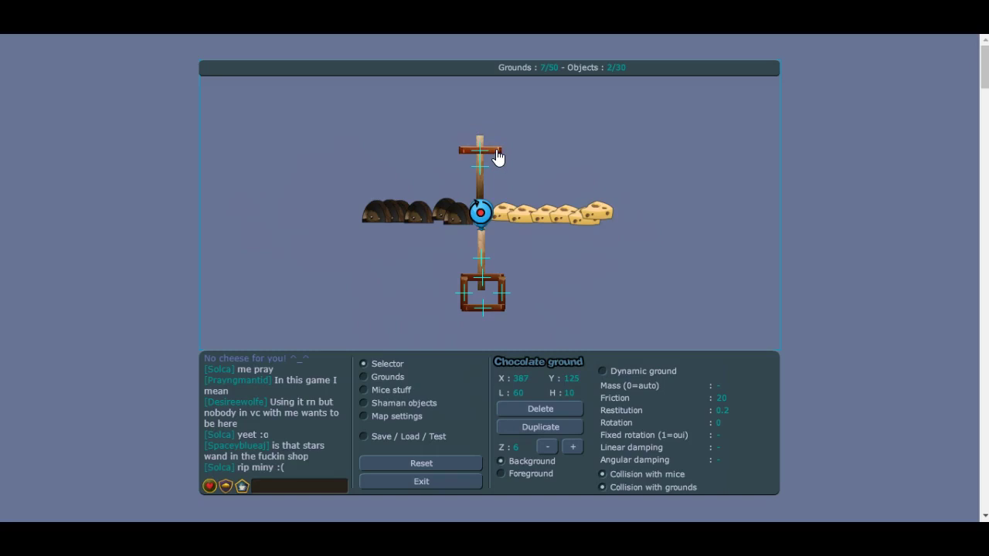
{"action": "left_click", "coordinate": [556, 428]}
{"action": "mouse_move", "coordinate": [515, 160]}
{"action": "left_mouse_down"}
{"action": "mouse_move", "coordinate": [484, 119]}
{"action": "mouse_move", "coordinate": [489, 127]}
{"action": "left_mouse_up"}
Step: Duplicate the right wall to add both side walls of the upper chocolate box
{"action": "left_click", "coordinate": [502, 287]}
{"action": "left_click", "coordinate": [562, 437]}
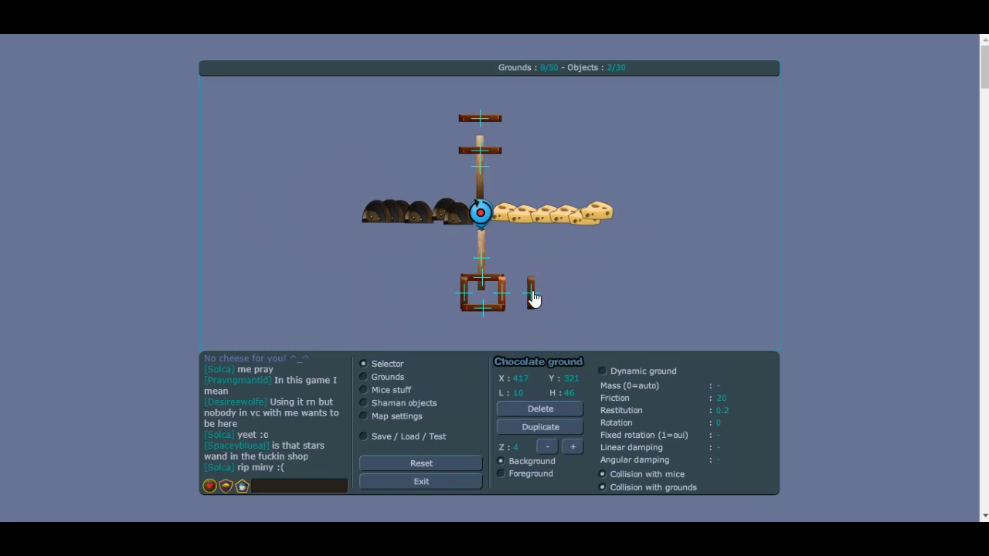
{"action": "left_click", "coordinate": [488, 123]}
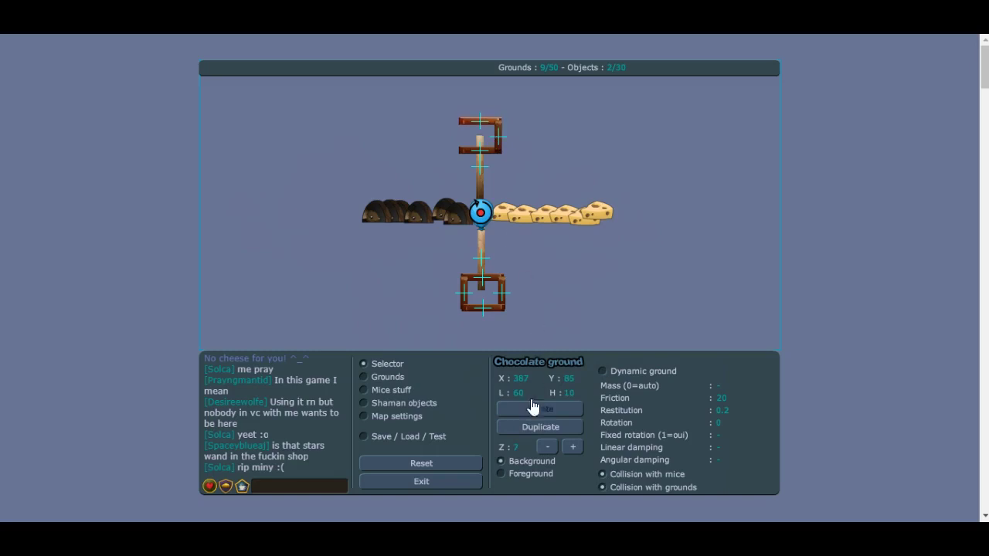
{"action": "left_click", "coordinate": [497, 140]}
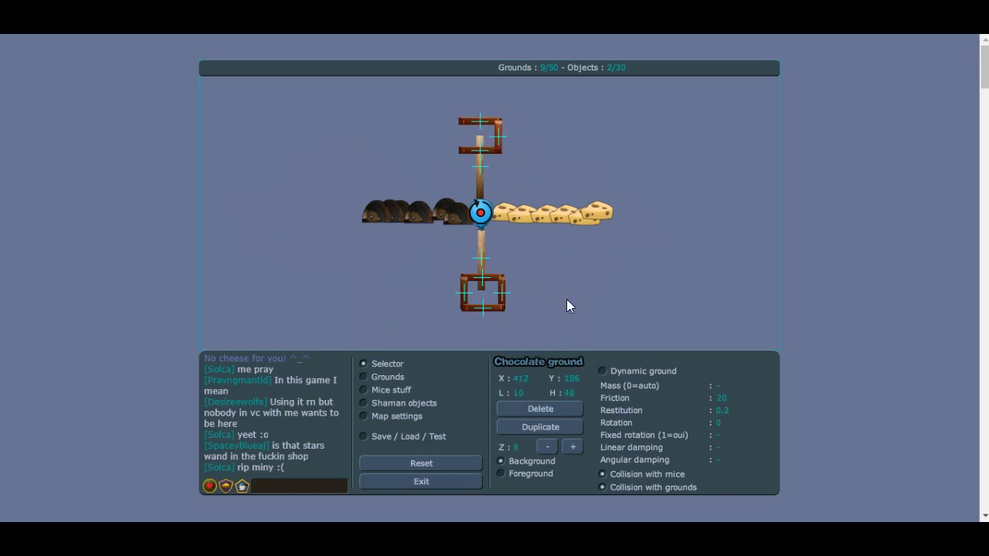
{"action": "left_click", "coordinate": [534, 433]}
{"action": "left_click_drag", "start_coordinate": [528, 139], "coordinate": [467, 141]}
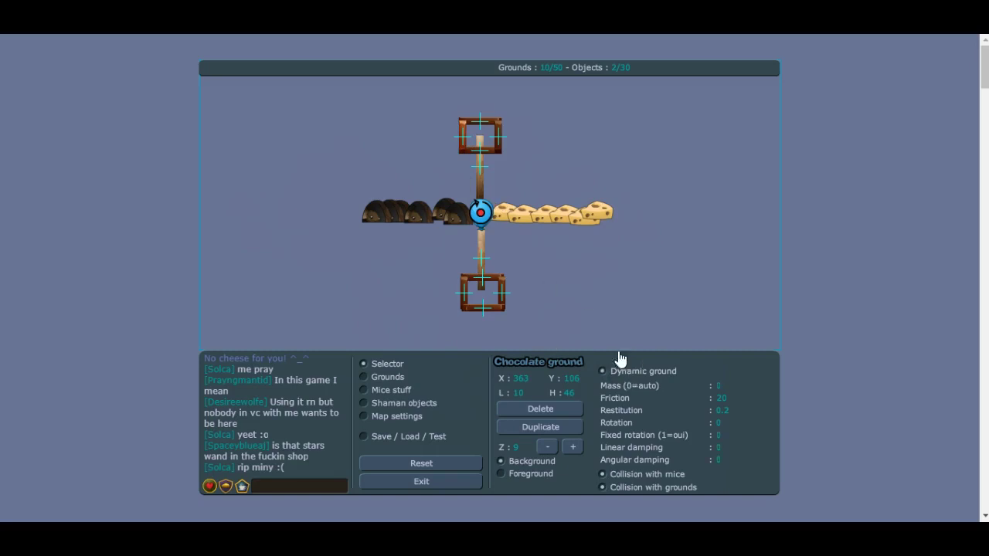
Step: Make the top cart's right wall dynamic ground
{"action": "left_click", "coordinate": [502, 139]}
{"action": "left_click", "coordinate": [608, 374]}
{"action": "left_click", "coordinate": [621, 374]}
Step: Go through the top bar, both wood spokes and the lower cart pieces, ending on its bottom bar
{"action": "left_click", "coordinate": [475, 131]}
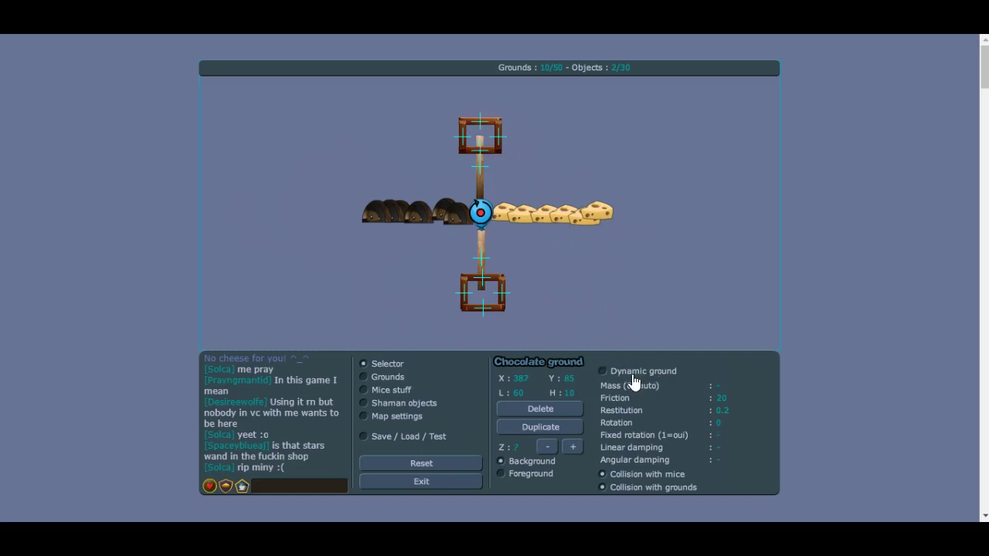
{"action": "left_click", "coordinate": [480, 193]}
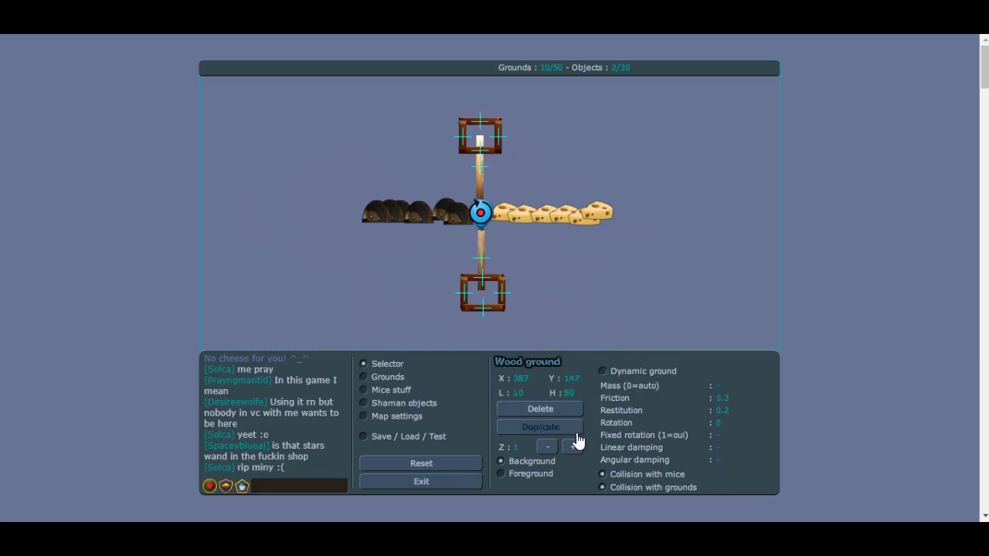
{"action": "left_click", "coordinate": [482, 261]}
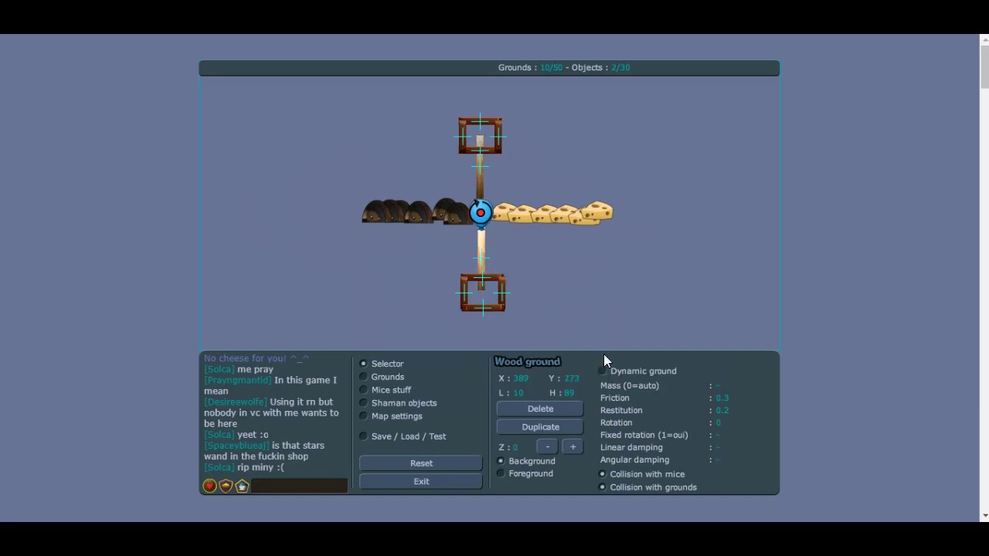
{"action": "left_click", "coordinate": [499, 287]}
{"action": "left_click", "coordinate": [502, 283]}
{"action": "left_click", "coordinate": [461, 293]}
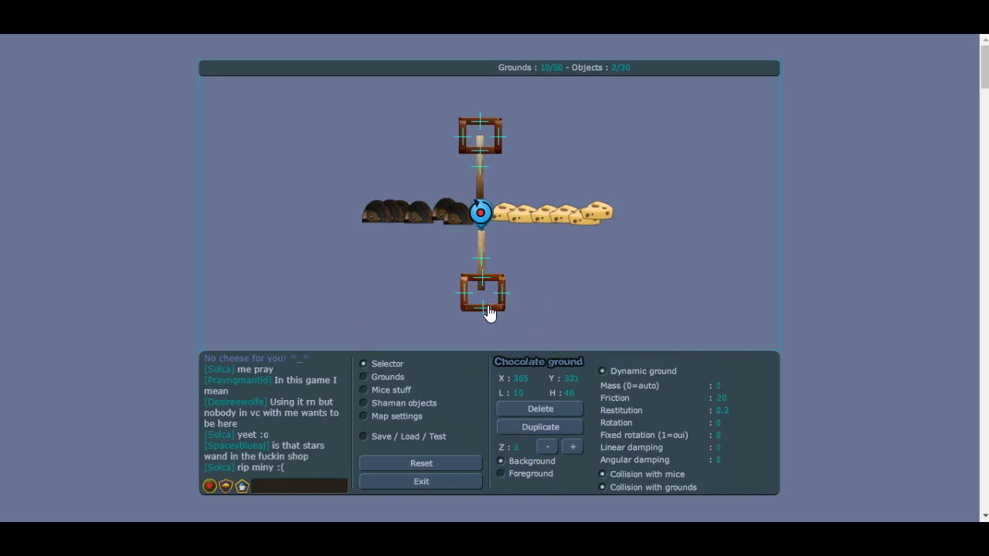
{"action": "left_click", "coordinate": [486, 307]}
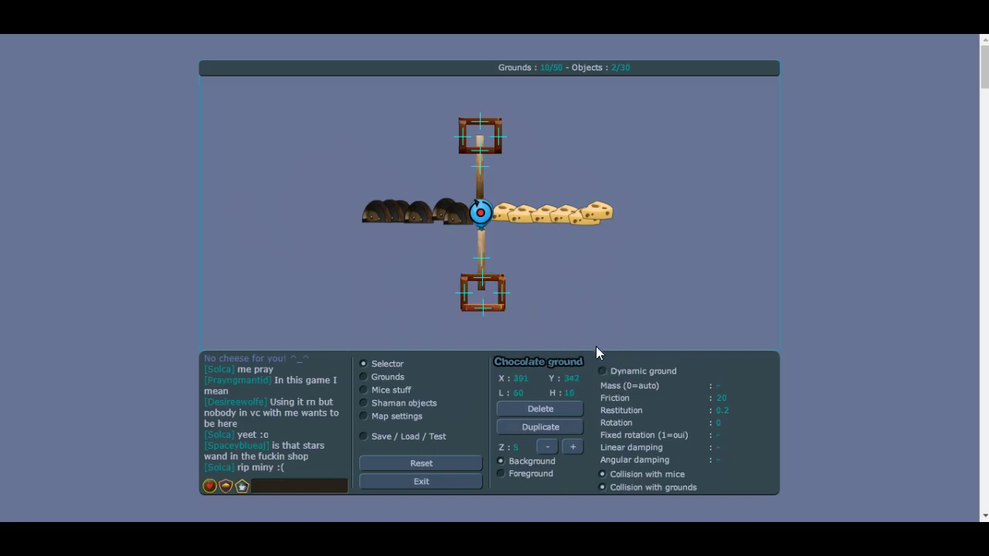
Step: Place the mice spawn inside the top chocolate box and the shaman spawn inside the bottom box
{"action": "left_click", "coordinate": [400, 391]}
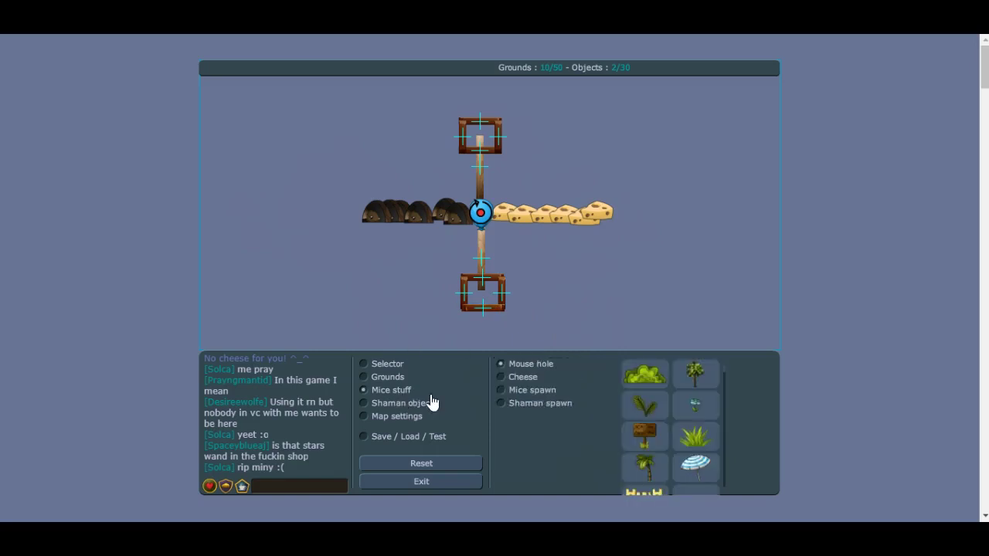
{"action": "left_click", "coordinate": [539, 392]}
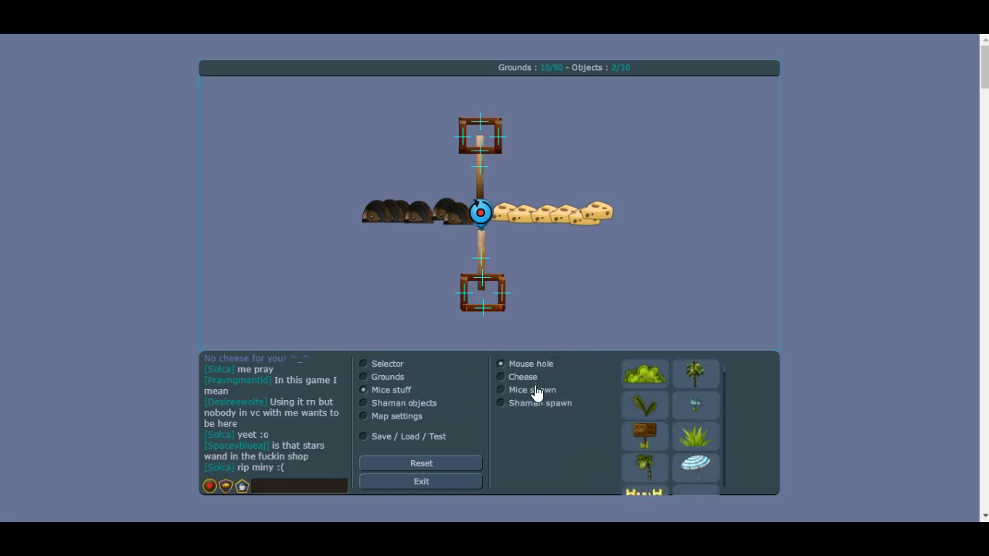
{"action": "left_click", "coordinate": [482, 138]}
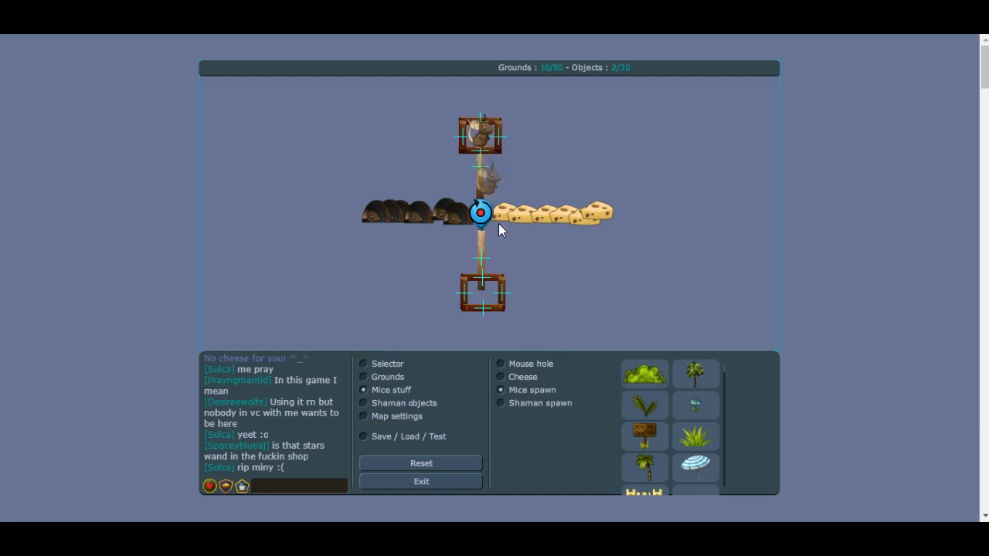
{"action": "left_click", "coordinate": [536, 403]}
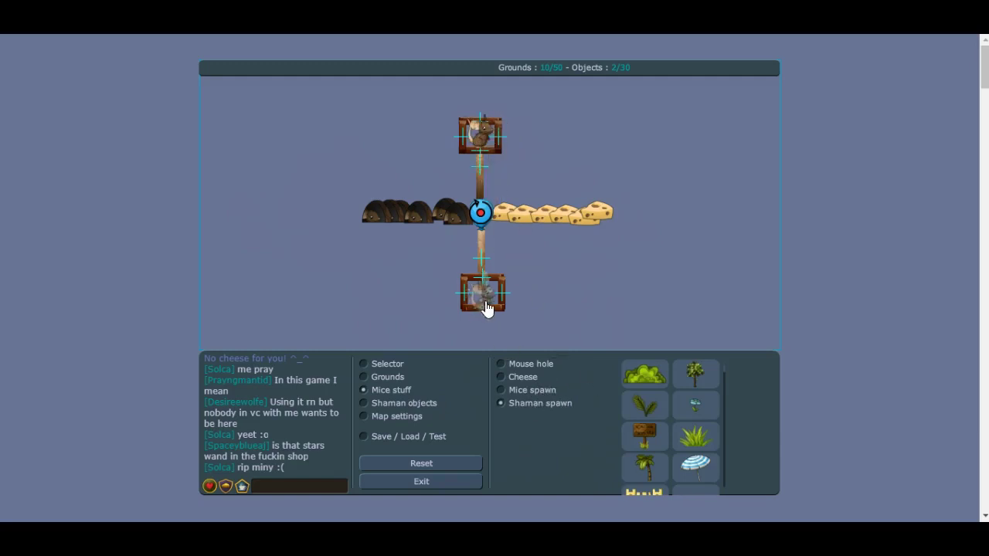
{"action": "left_click", "coordinate": [484, 298]}
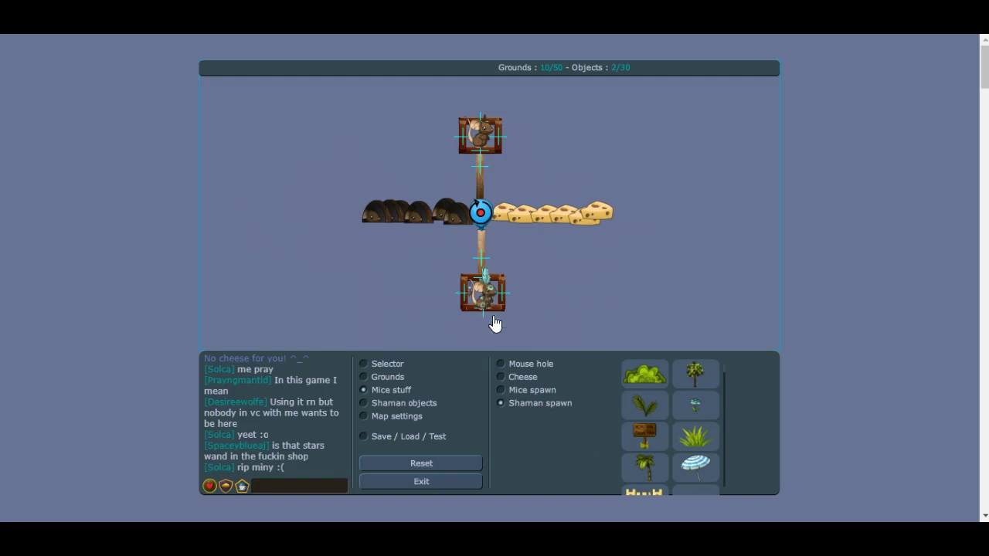
Step: Fix both carts to their spokes with green nails at the spoke joints
{"action": "left_click", "coordinate": [414, 403]}
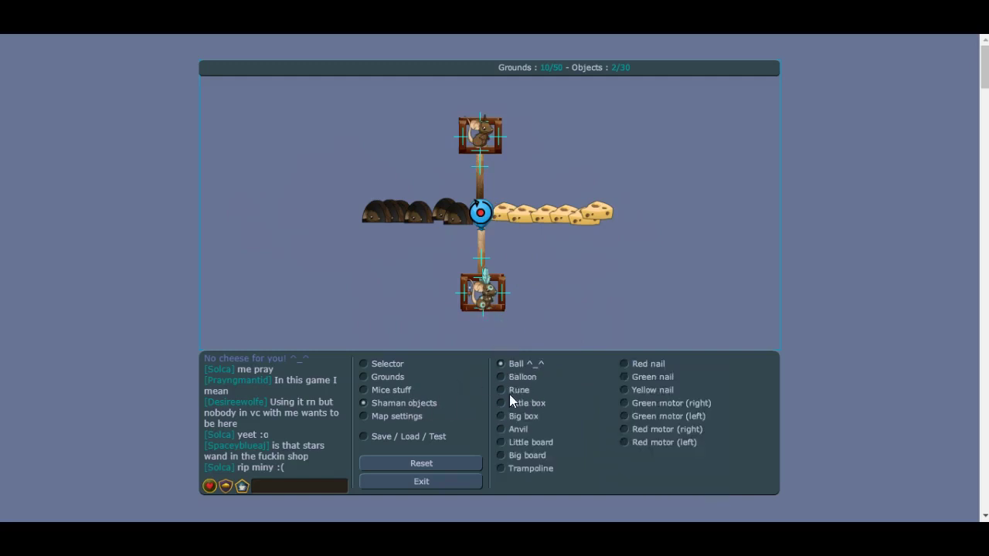
{"action": "left_click", "coordinate": [632, 378]}
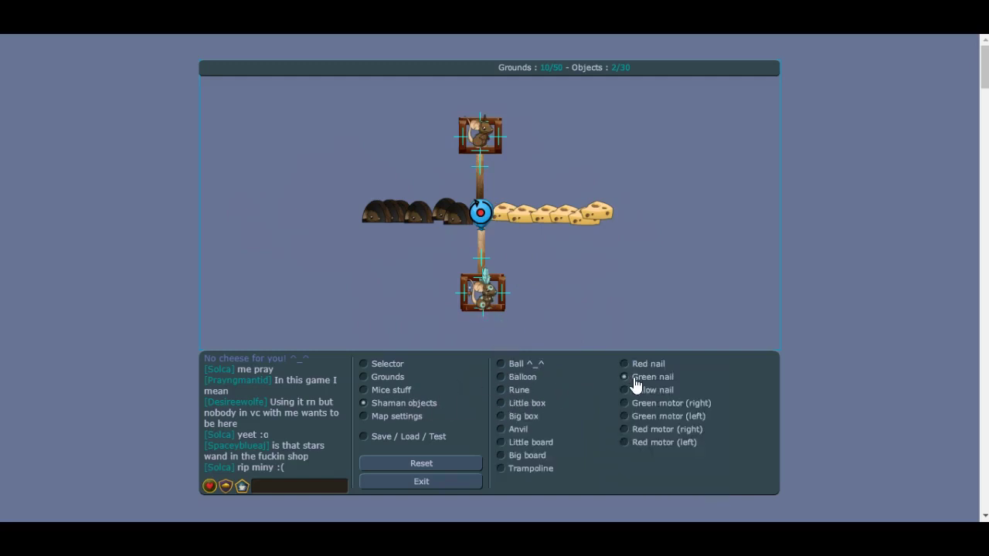
{"action": "left_click", "coordinate": [484, 278]}
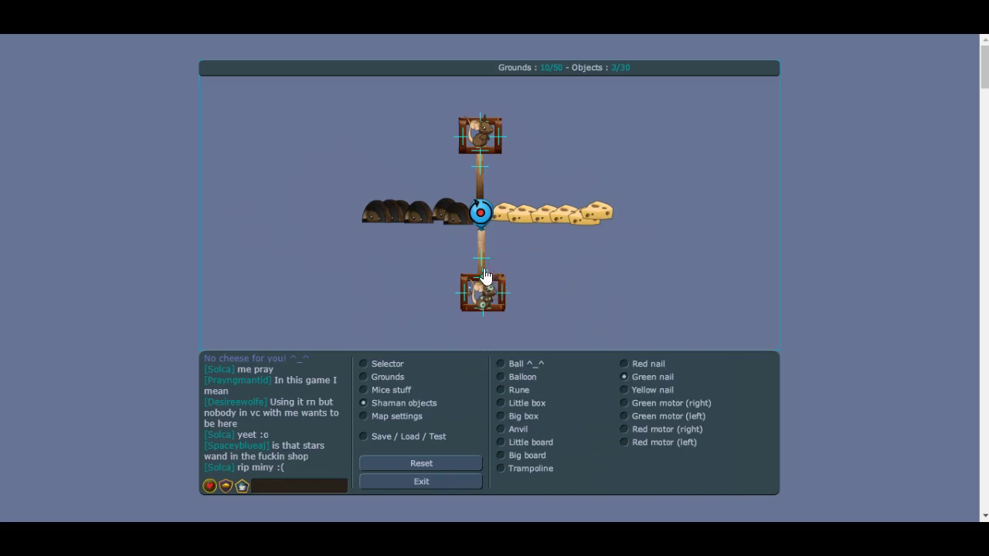
{"action": "left_click", "coordinate": [479, 153]}
Step: Pin the lower spoke and all four corners of both chocolate boxes with yellow nails
{"action": "left_click", "coordinate": [641, 392]}
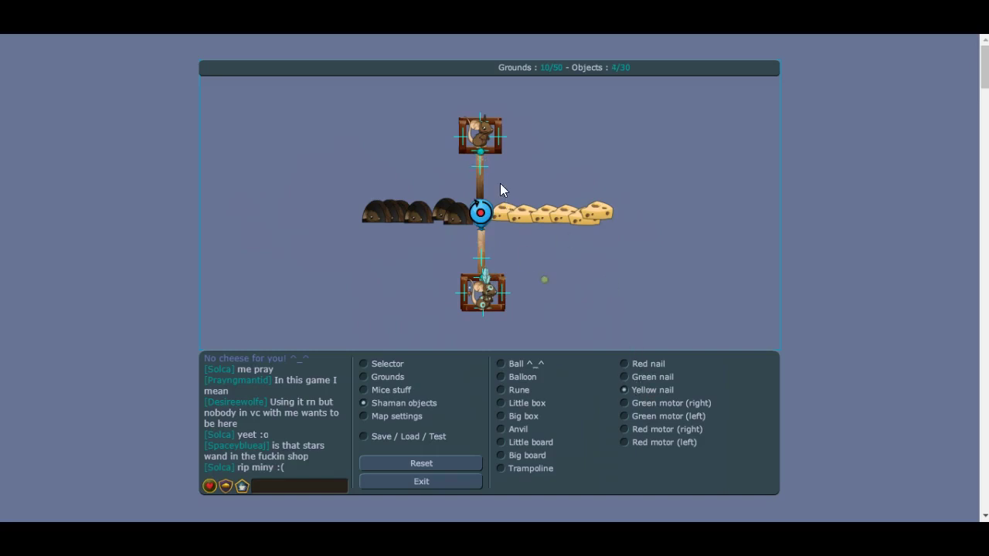
{"action": "left_click", "coordinate": [480, 227]}
{"action": "left_click", "coordinate": [467, 280]}
{"action": "left_click", "coordinate": [464, 306]}
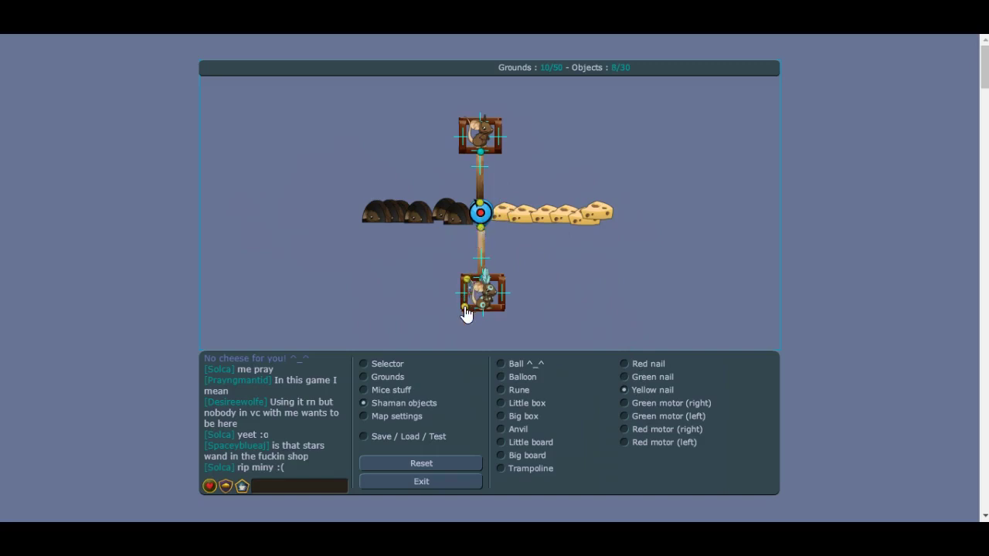
{"action": "left_click", "coordinate": [503, 307]}
{"action": "left_click", "coordinate": [501, 278]}
{"action": "left_click", "coordinate": [499, 150]}
{"action": "left_click", "coordinate": [463, 150]}
{"action": "left_click", "coordinate": [462, 122]}
{"action": "left_click", "coordinate": [497, 122]}
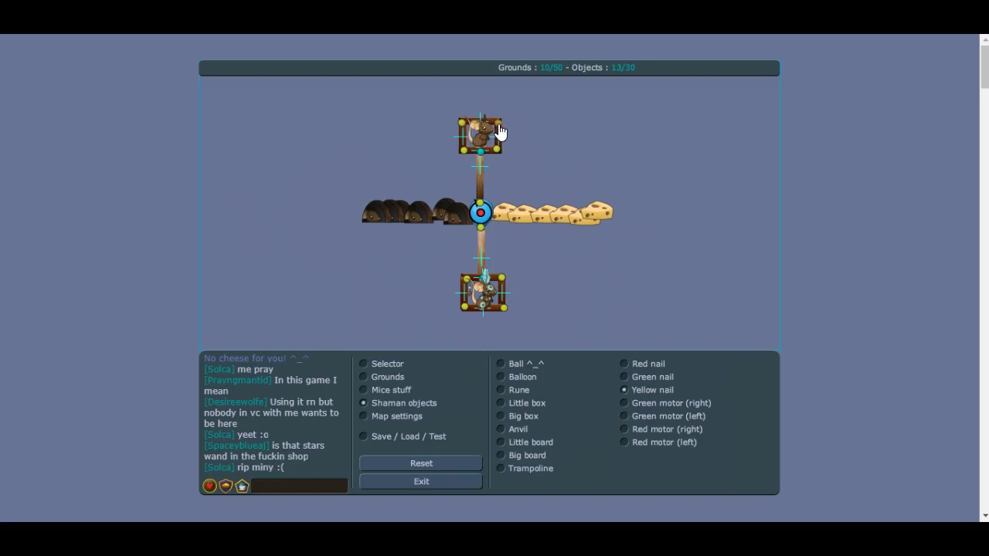
{"action": "left_click", "coordinate": [421, 439]}
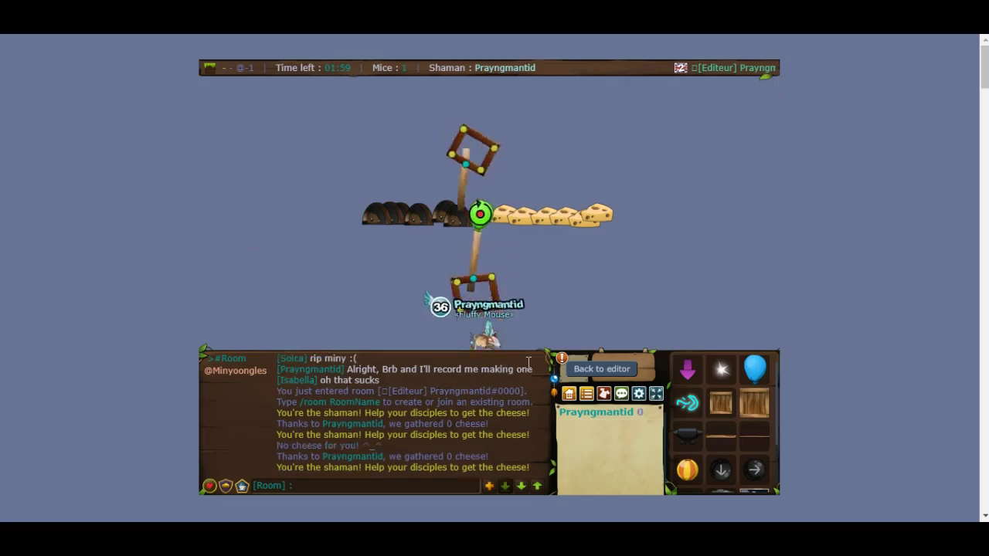
{"action": "left_click", "coordinate": [573, 376]}
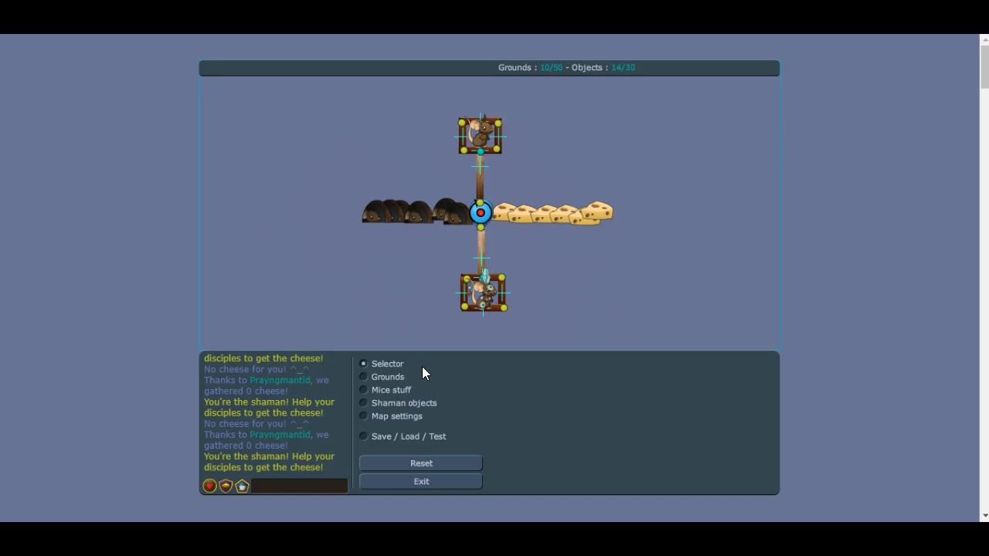
Step: Nudge the lower cart's chocolate floor up a few pixels to Y 345
{"action": "left_click", "coordinate": [495, 315]}
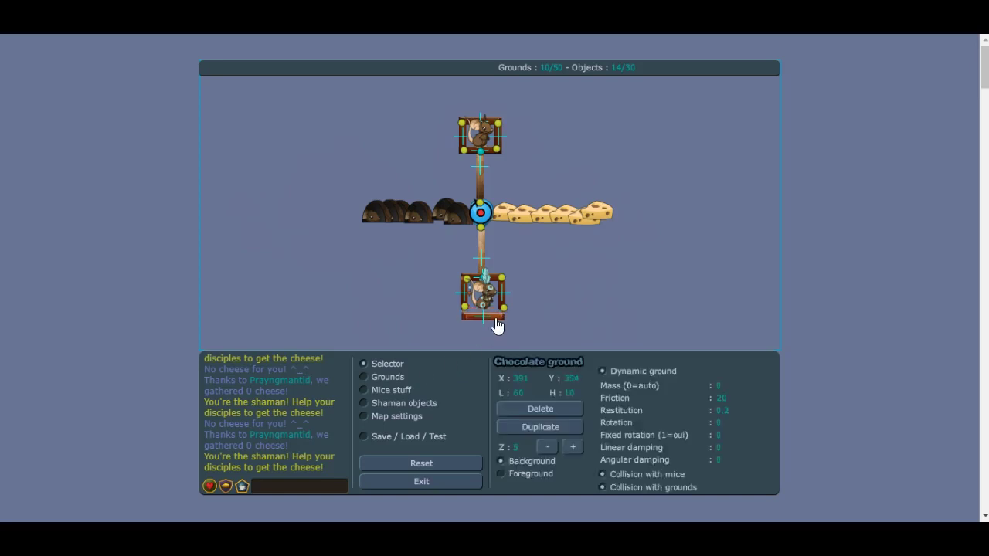
{"action": "left_click_drag", "start_coordinate": [496, 326], "coordinate": [497, 319]}
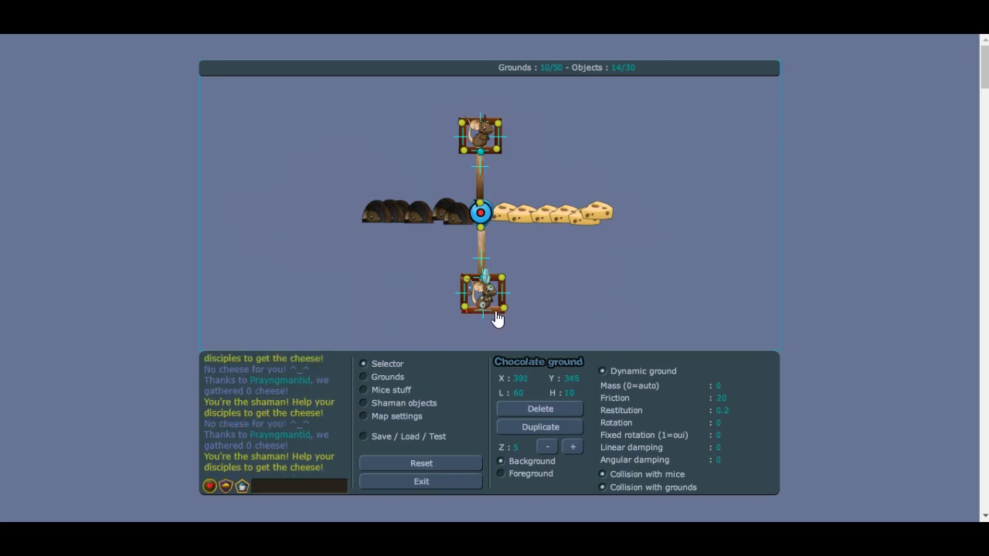
{"action": "left_click", "coordinate": [418, 441]}
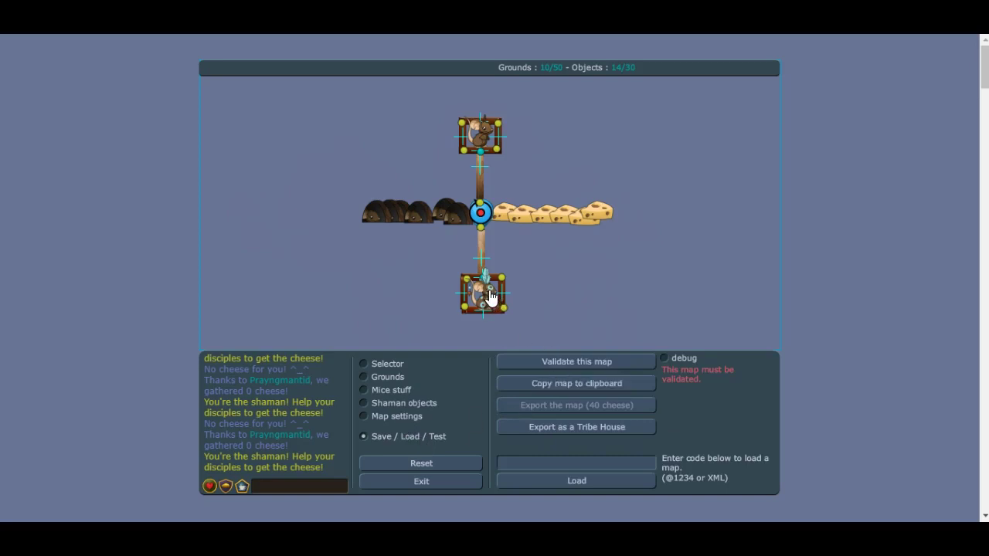
{"action": "left_click", "coordinate": [388, 382]}
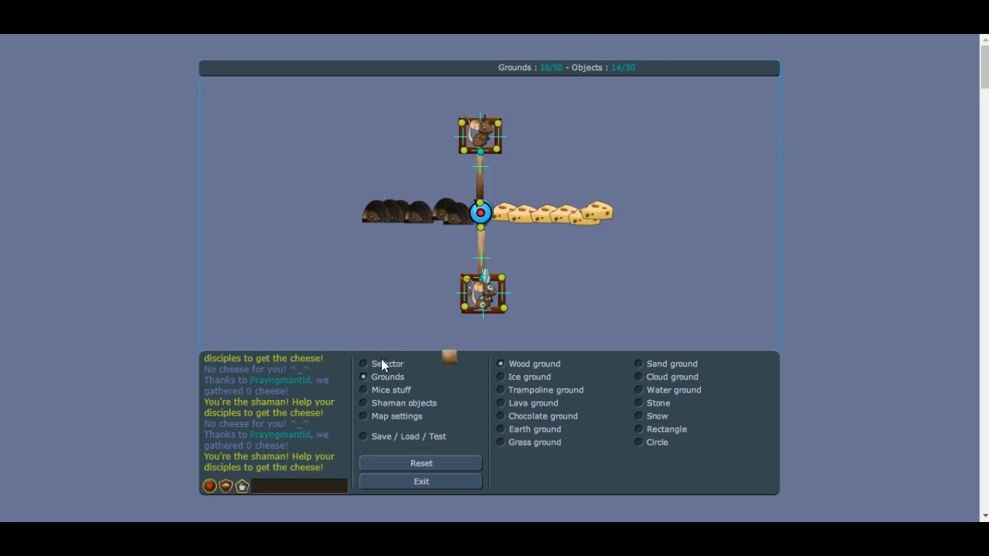
{"action": "left_click", "coordinate": [380, 366]}
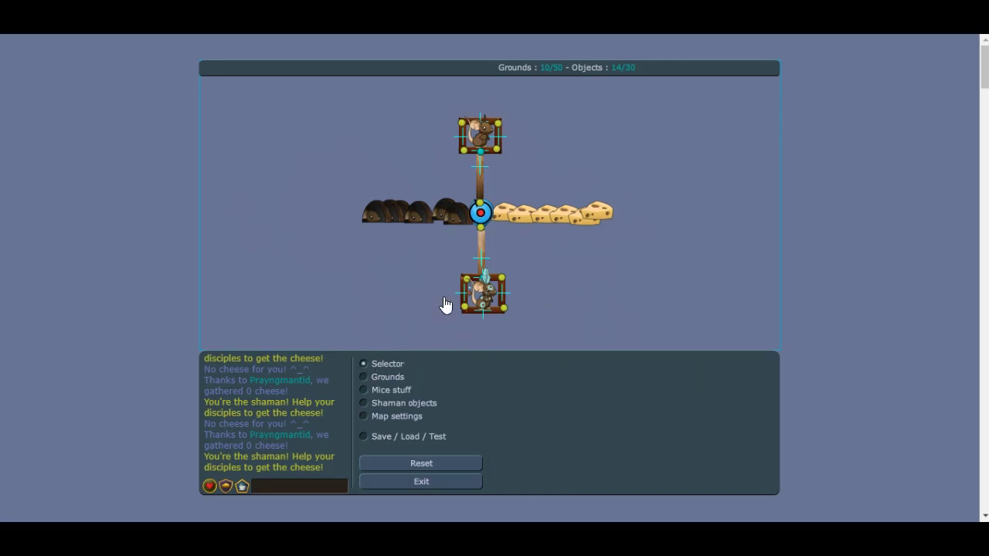
Step: Uncheck Collision with grounds on the chocolate cart pieces, selecting each spoke and cart piece in turn
{"action": "left_click", "coordinate": [481, 255]}
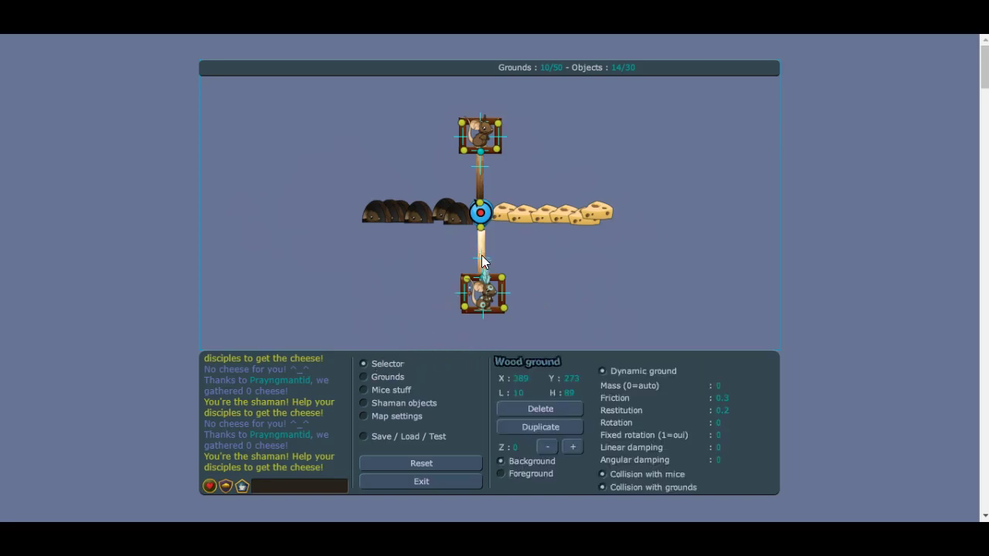
{"action": "left_click", "coordinate": [503, 305]}
{"action": "left_click", "coordinate": [620, 488]}
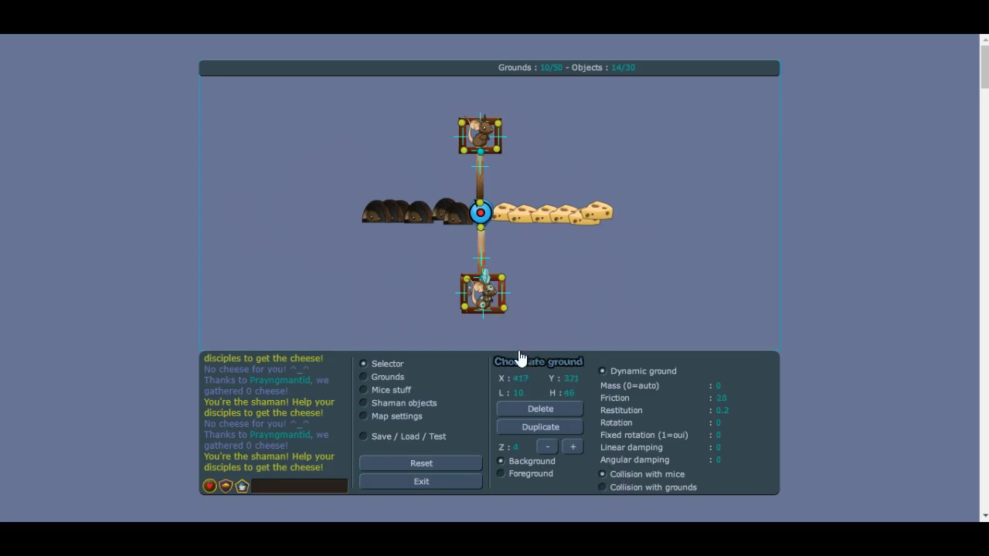
{"action": "left_click", "coordinate": [493, 309]}
{"action": "left_click", "coordinate": [496, 318]}
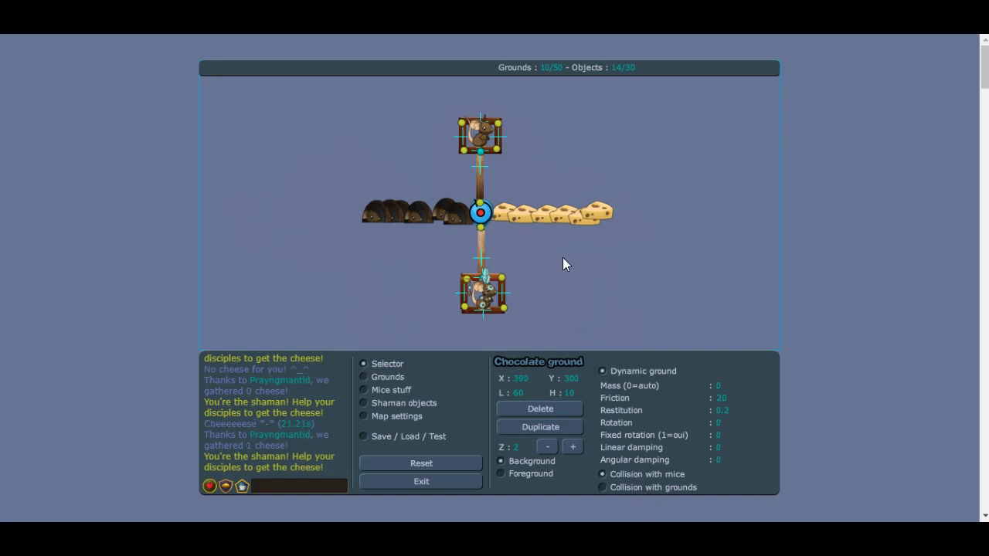
{"action": "left_click", "coordinate": [480, 189]}
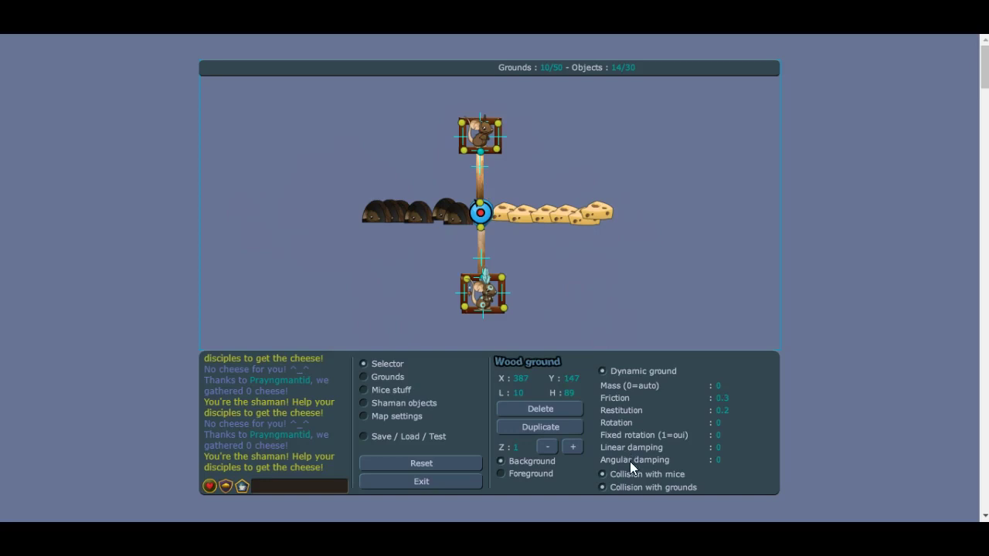
{"action": "left_click", "coordinate": [489, 150]}
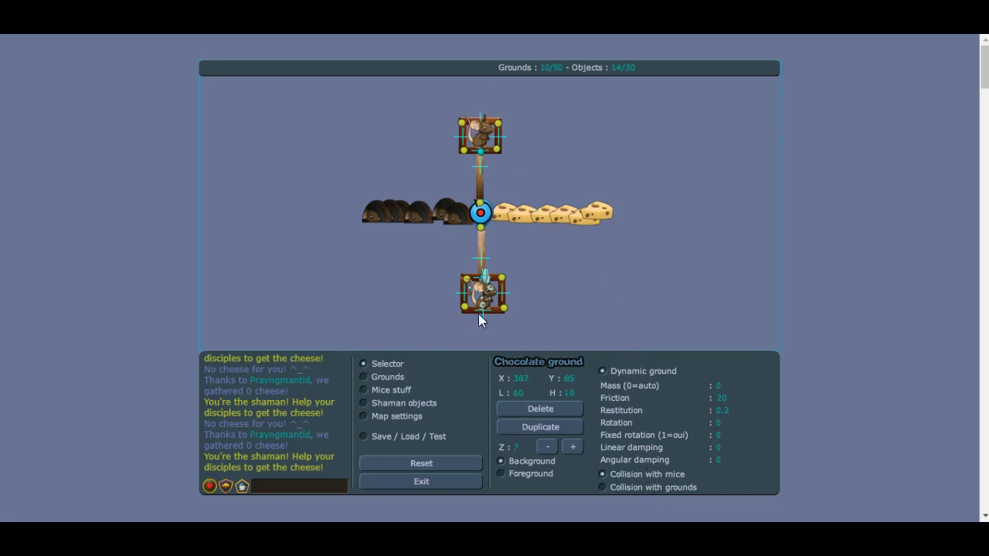
{"action": "left_click", "coordinate": [439, 438]}
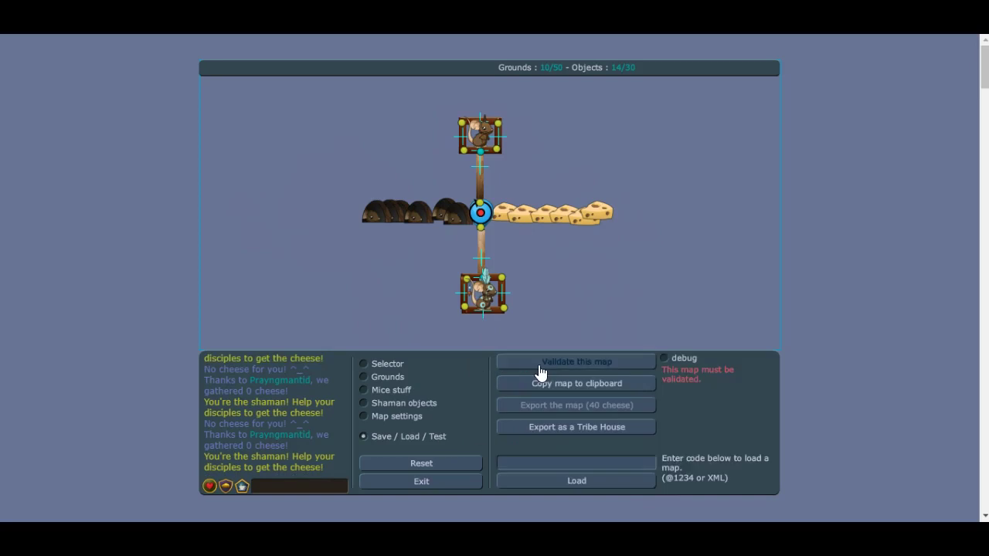
{"action": "left_click", "coordinate": [541, 363]}
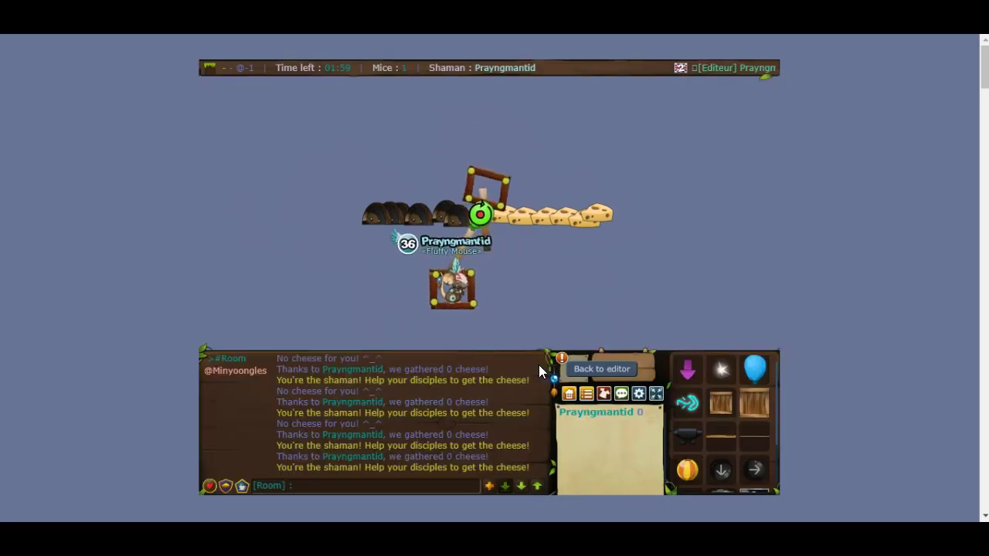
{"action": "left_click", "coordinate": [594, 371]}
{"action": "left_click", "coordinate": [481, 207]}
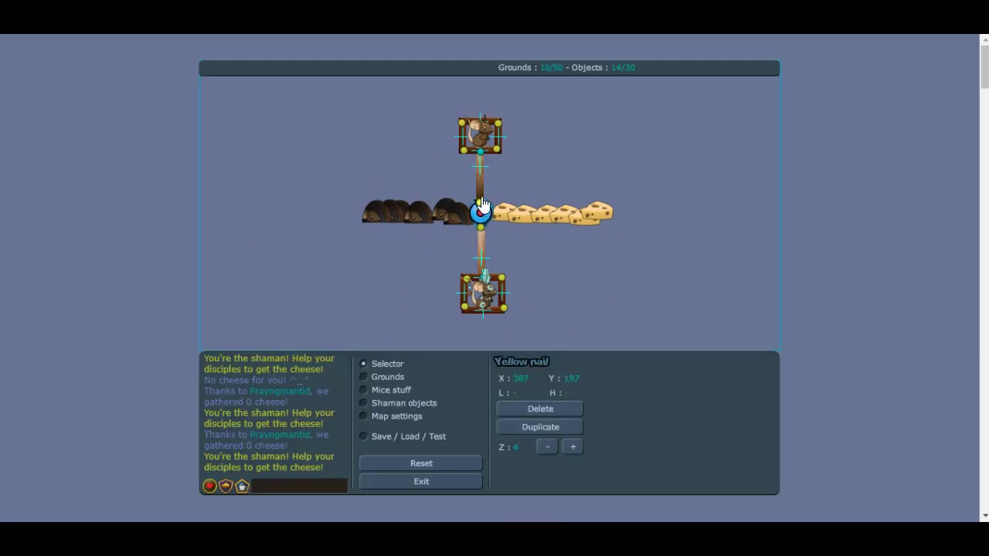
{"action": "left_click", "coordinate": [429, 438]}
{"action": "left_click", "coordinate": [550, 363]}
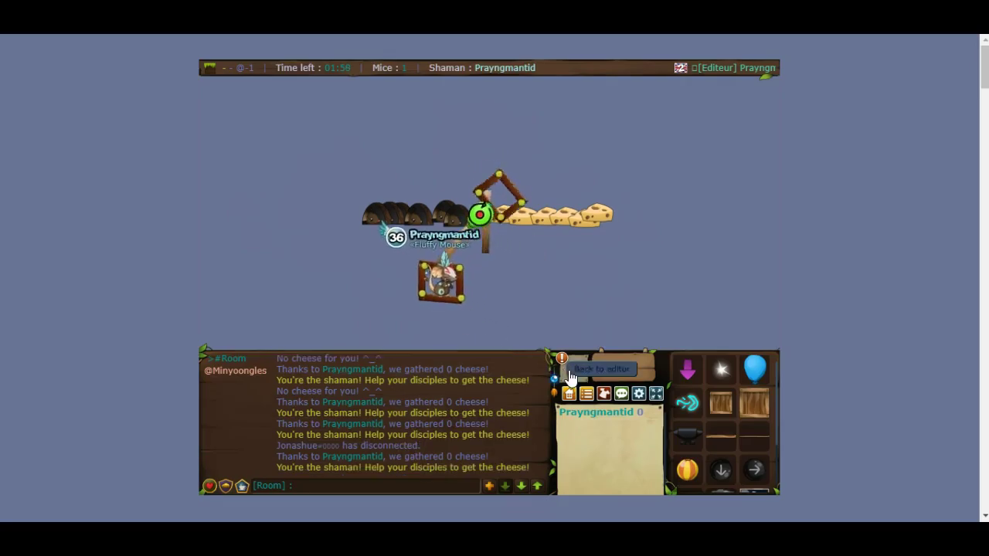
{"action": "left_click", "coordinate": [549, 364]}
{"action": "left_click", "coordinate": [480, 207]}
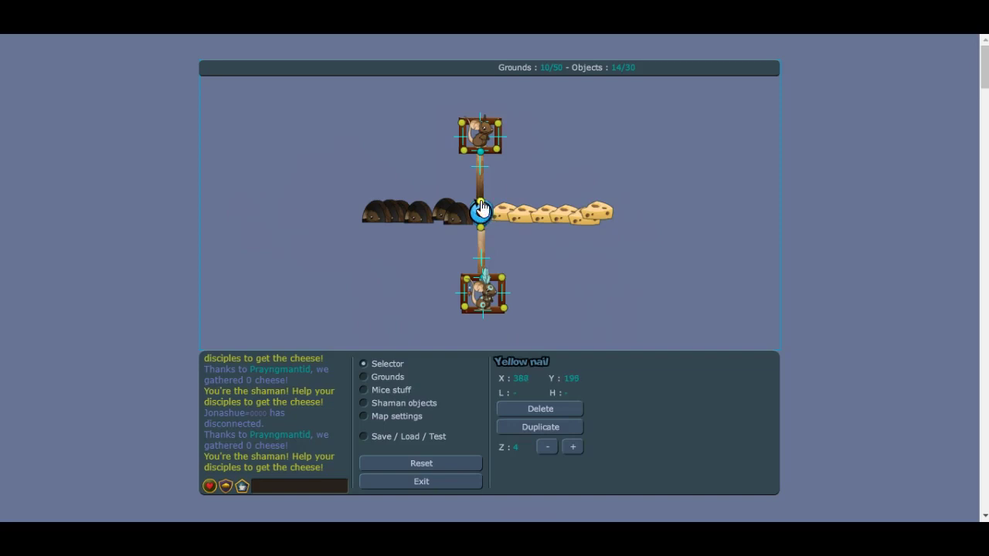
{"action": "left_click", "coordinate": [419, 439]}
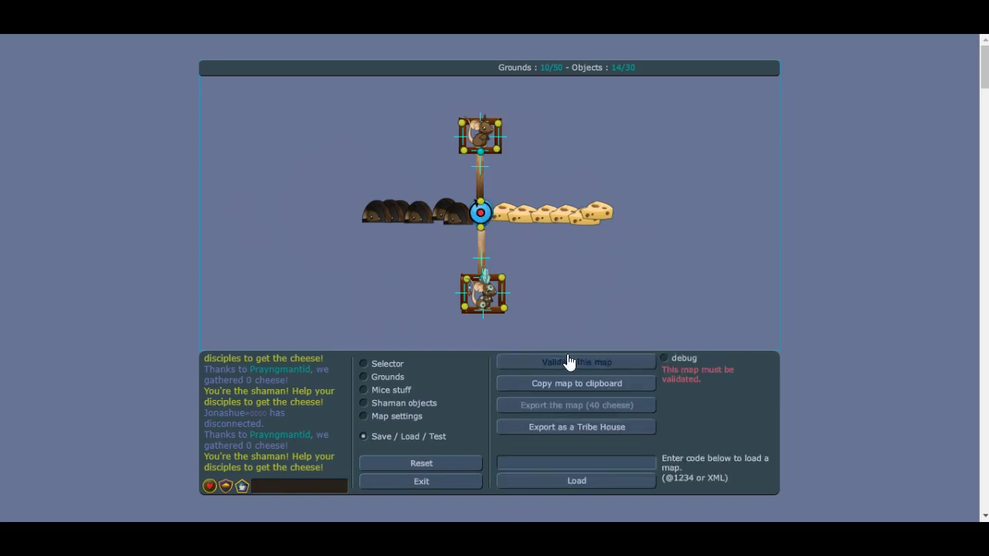
{"action": "left_click", "coordinate": [569, 361]}
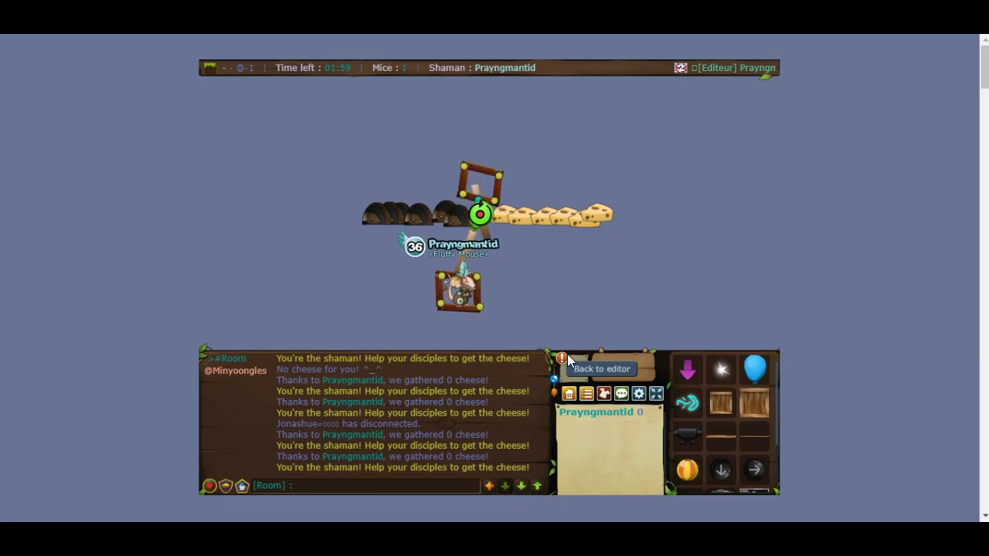
Step: Back in the editor, select the upper wooden spoke and launch a Validate test run
{"action": "left_click", "coordinate": [600, 371]}
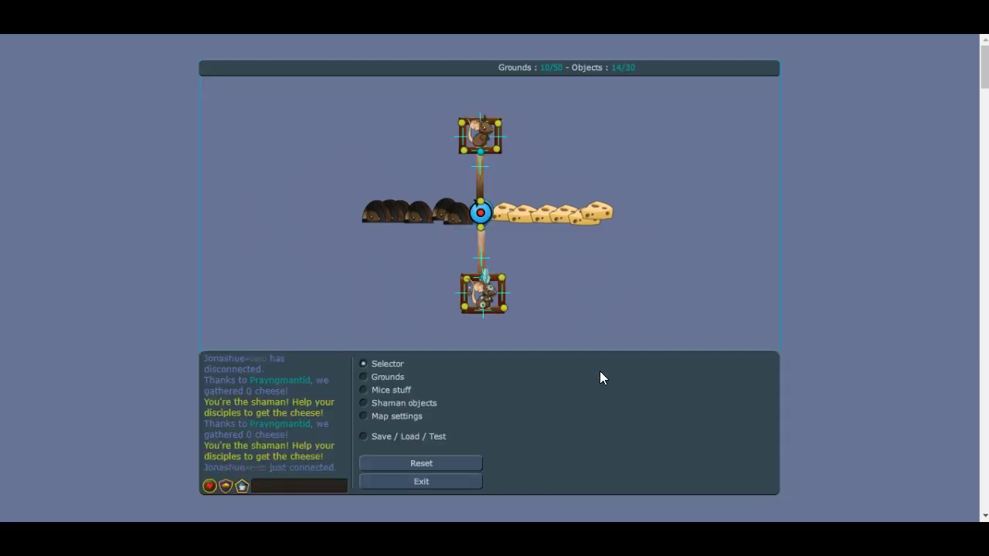
{"action": "left_click", "coordinate": [482, 181]}
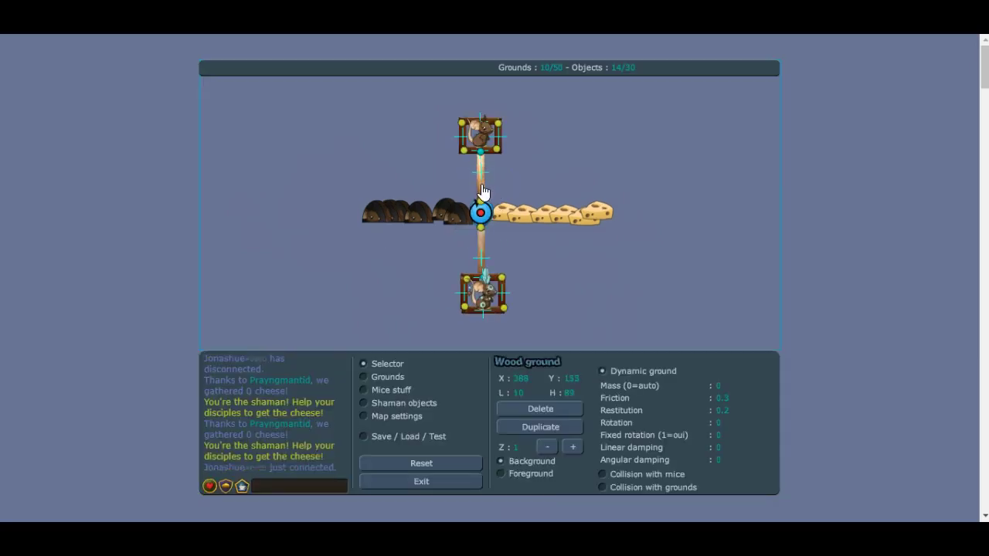
{"action": "left_click", "coordinate": [427, 438]}
{"action": "left_click", "coordinate": [576, 363]}
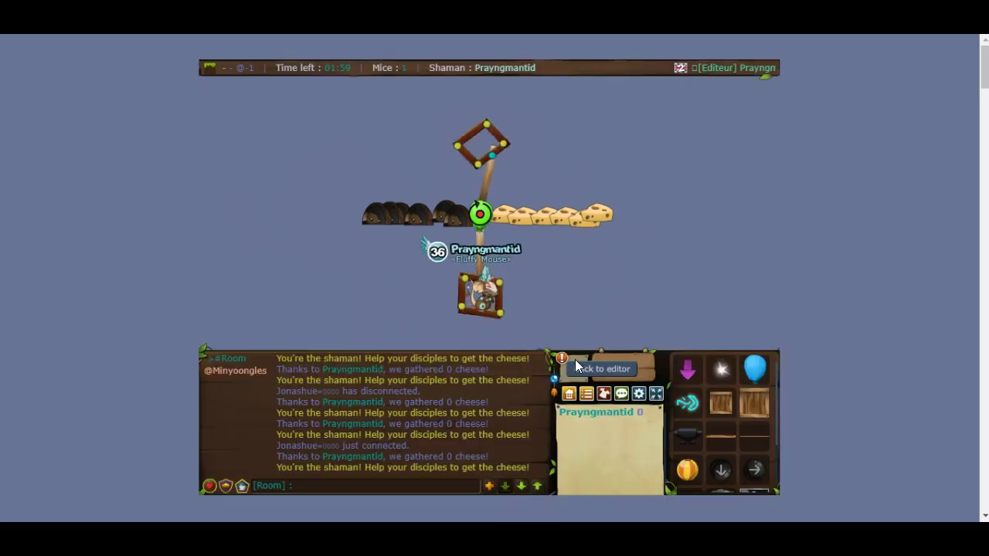